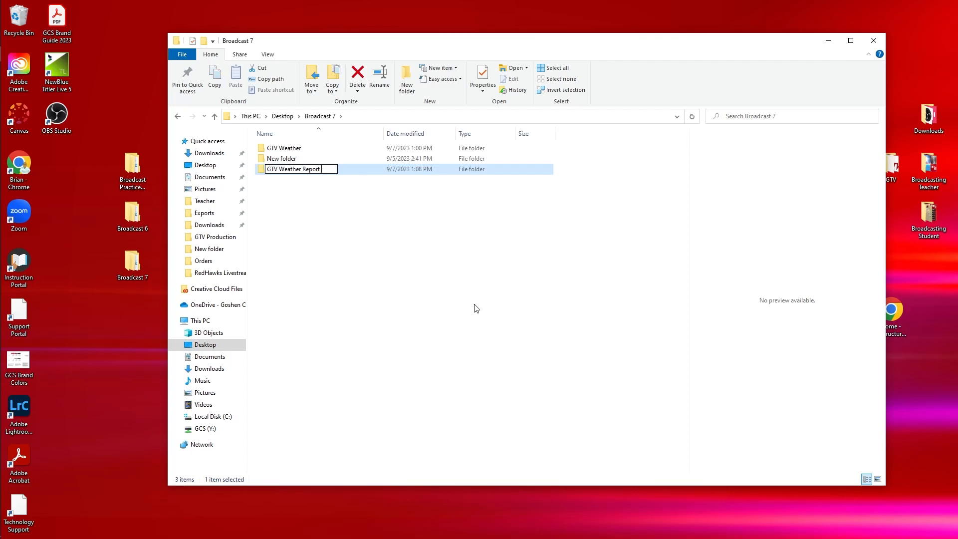
# - Name the new folder GTV Weather Report and open the Narration link from the GTV Weather Report assignment in Chrome
pyautogui.press('Return')
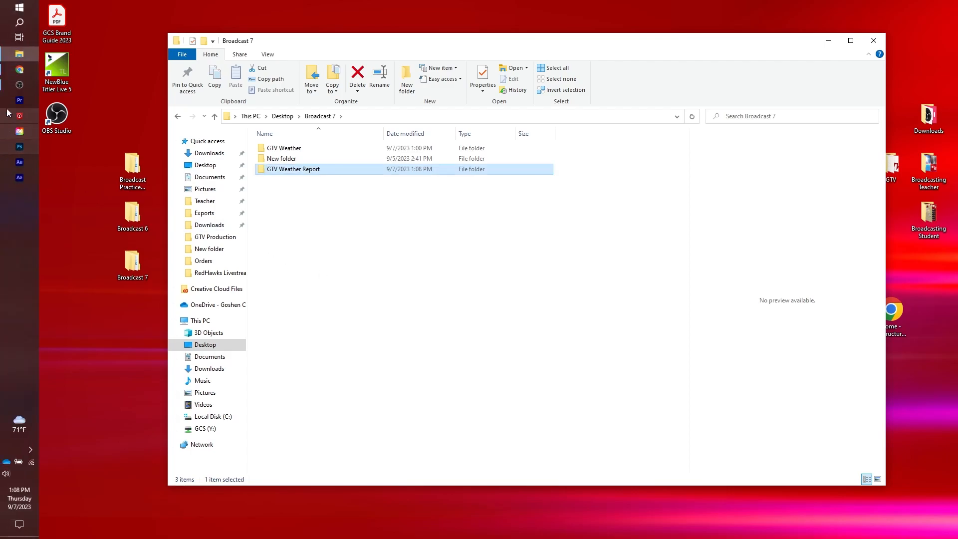
pyautogui.click(17, 75)
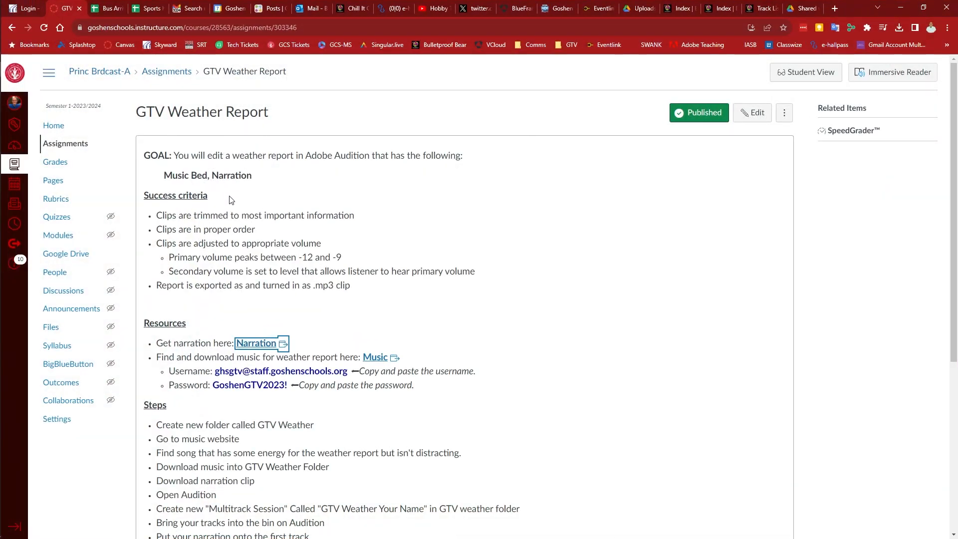
pyautogui.click(257, 344)
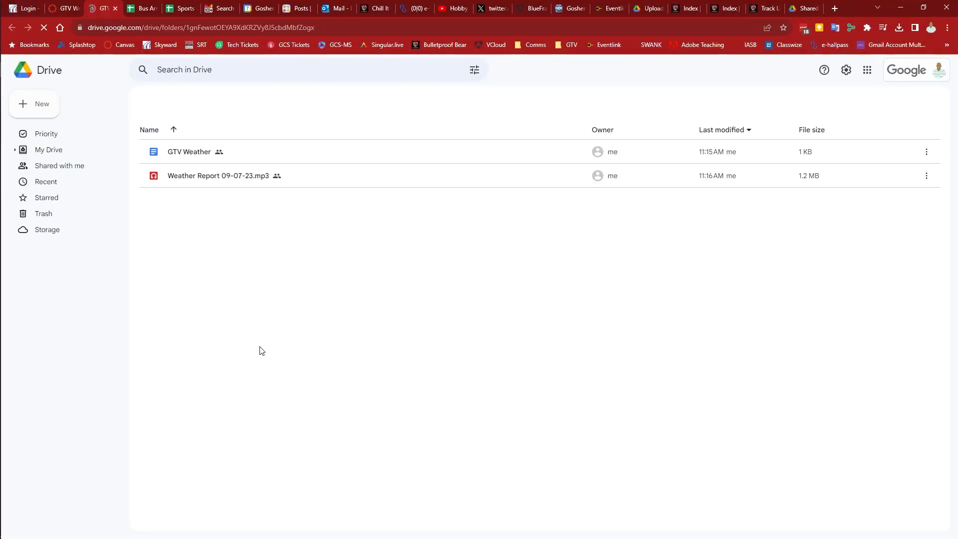
# - Download Weather Report 09-07-23.mp3 into the Desktop > Broadcast 7 > GTV Weather Report folder
pyautogui.click(225, 212)
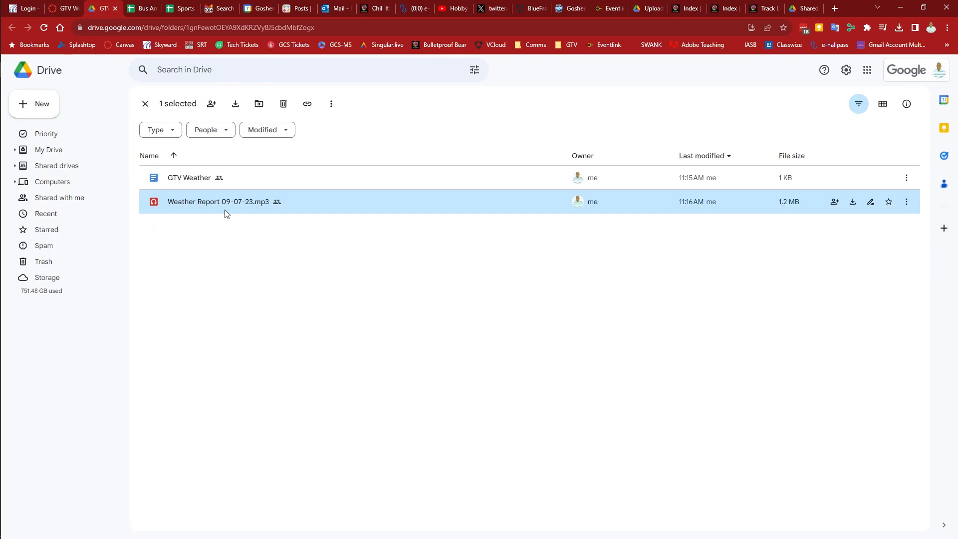
pyautogui.click(854, 203)
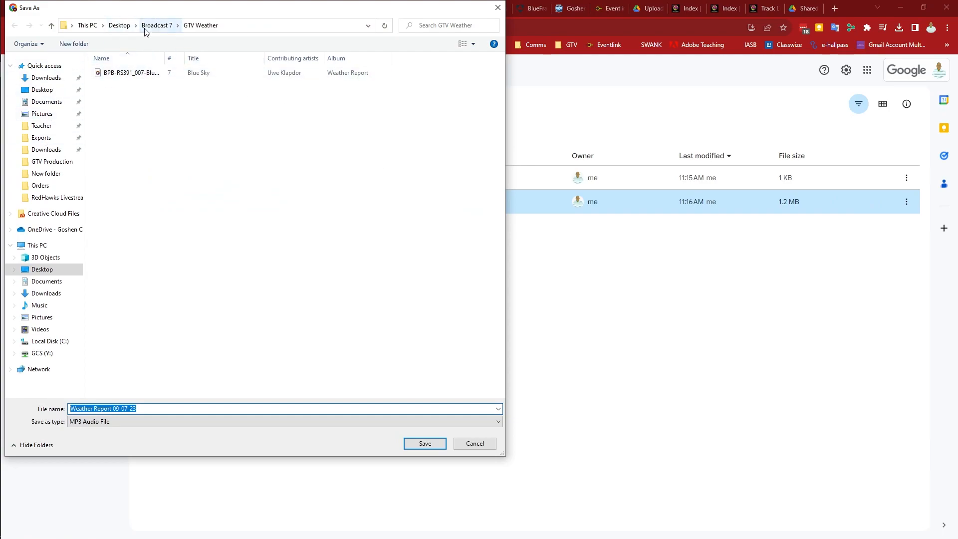
pyautogui.click(49, 91)
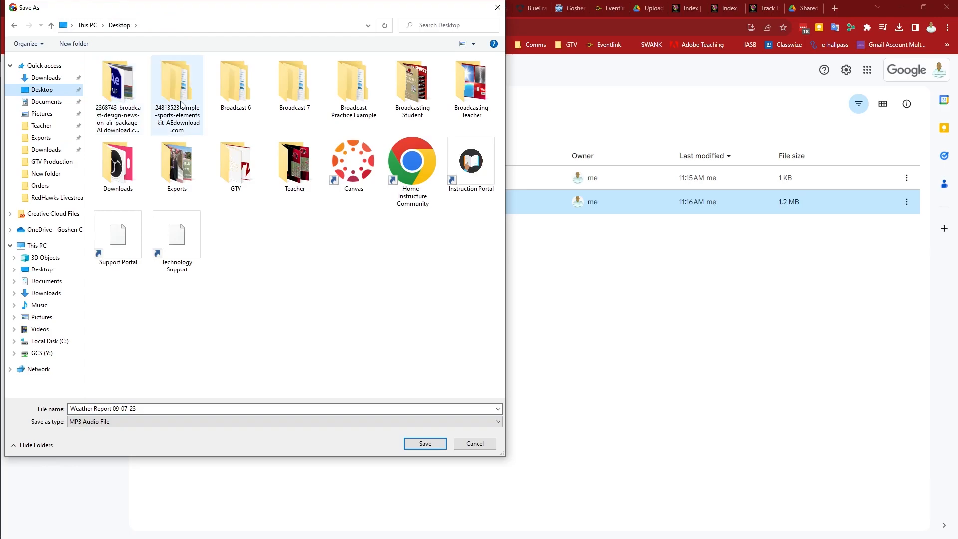
pyautogui.click(292, 95)
pyautogui.doubleClick(293, 95)
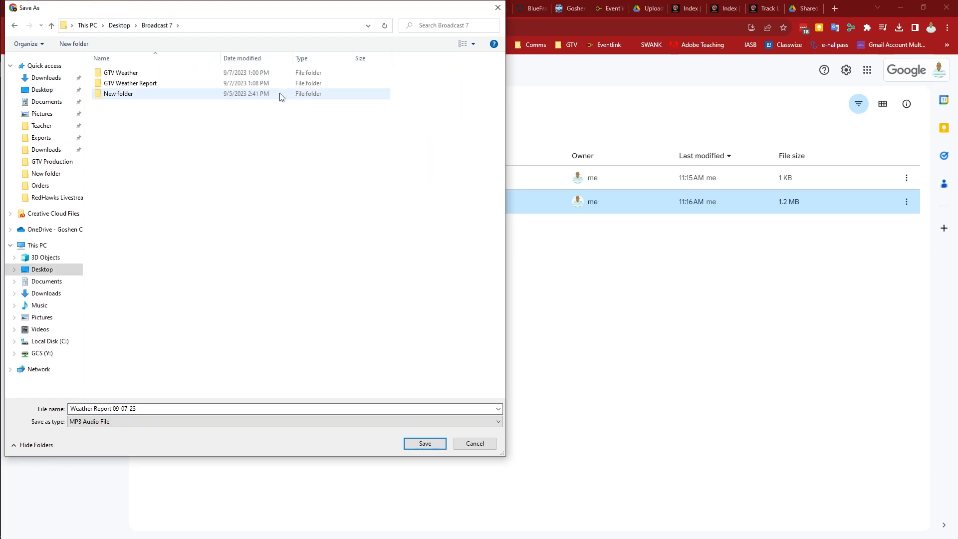
pyautogui.doubleClick(135, 84)
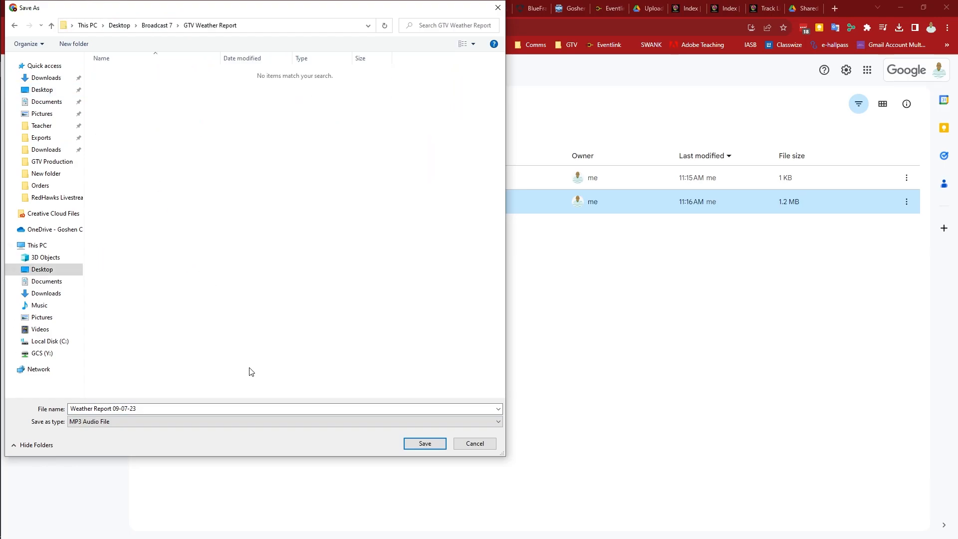
pyautogui.click(425, 444)
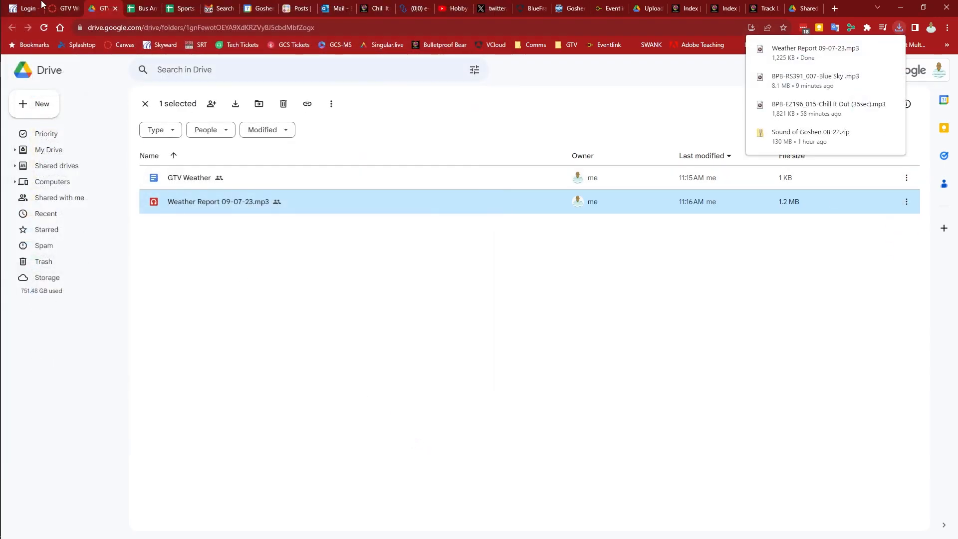
# - Return to the GTV Weather Report assignment and open its Music link
pyautogui.click(56, 10)
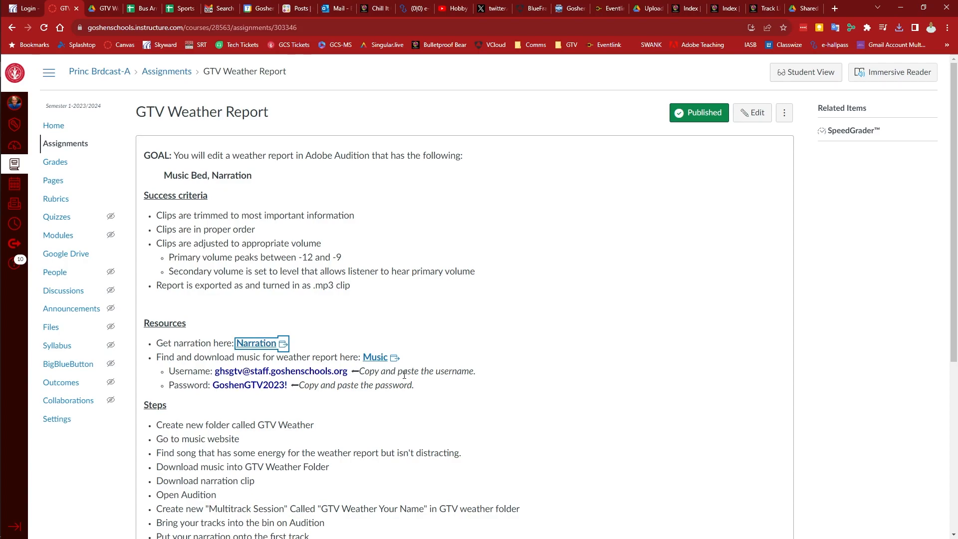
pyautogui.click(374, 358)
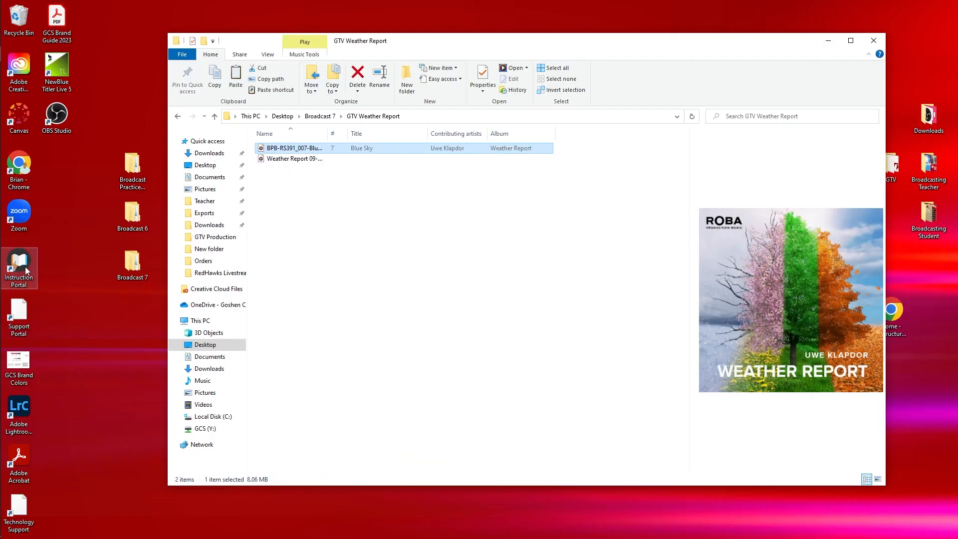
# - Launch Adobe Audition and start a new multitrack session named "7 GTV Weather - " followed by the editor's first name
pyautogui.moveTo(2, 170)
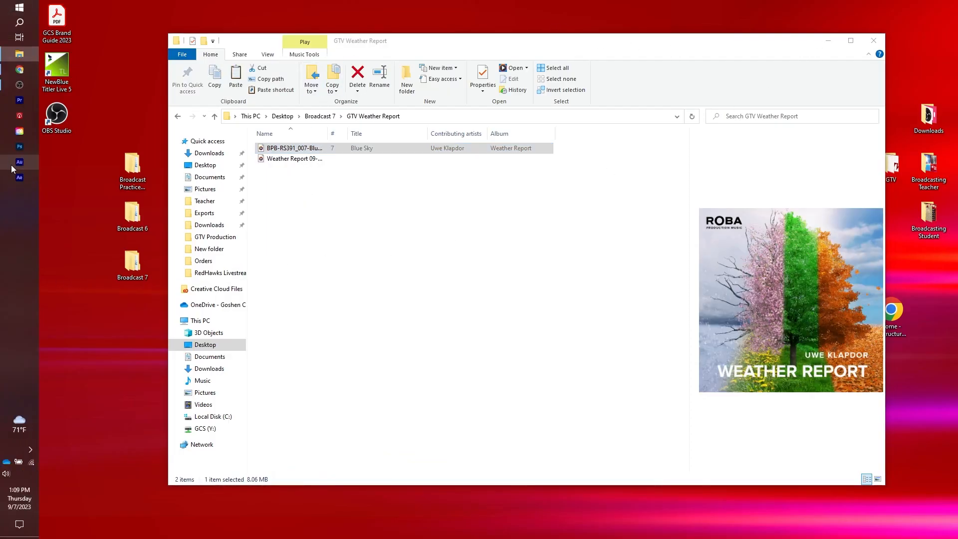
pyautogui.click(12, 164)
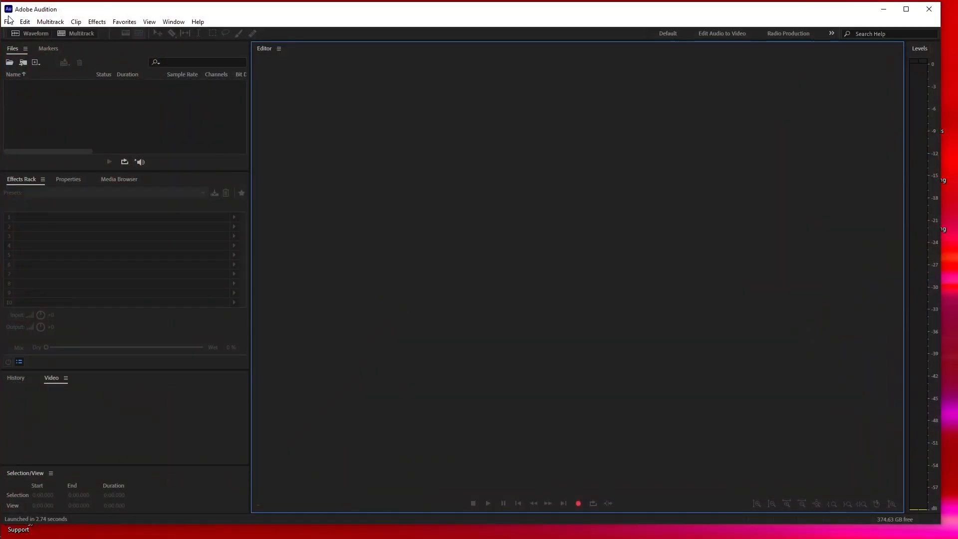
pyautogui.click(8, 20)
pyautogui.moveTo(30, 37)
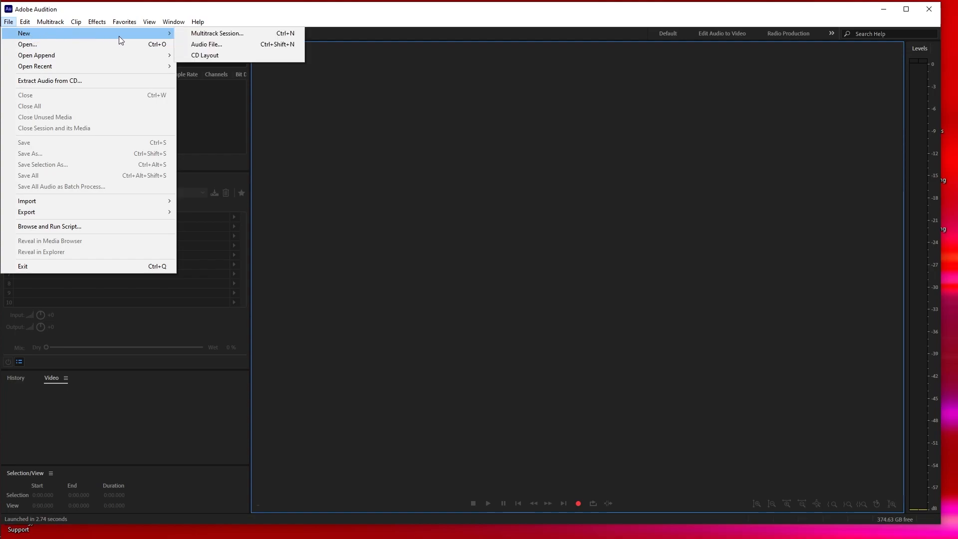
pyautogui.click(207, 34)
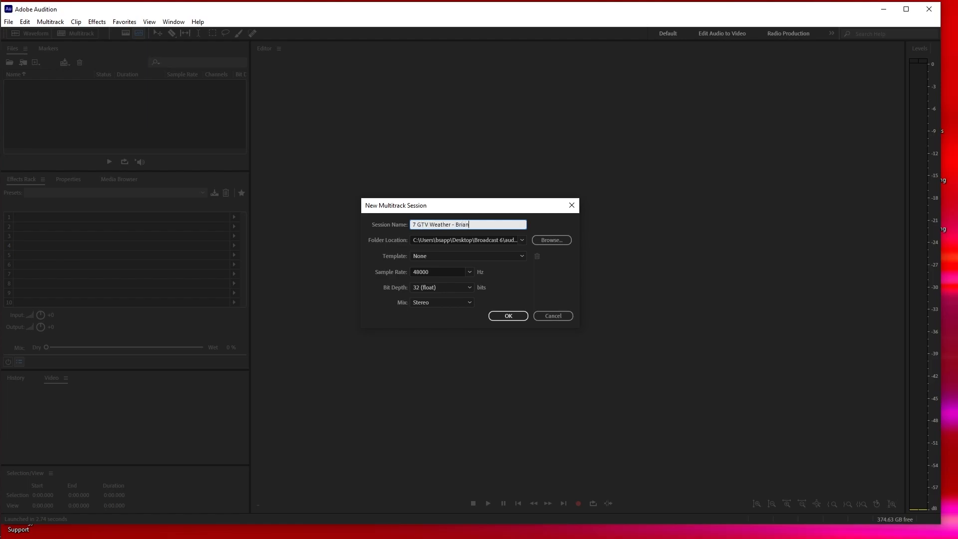
# - Set the session's location to Desktop > Broadcast 7 > GTV Weather Report and create the session
pyautogui.click(558, 240)
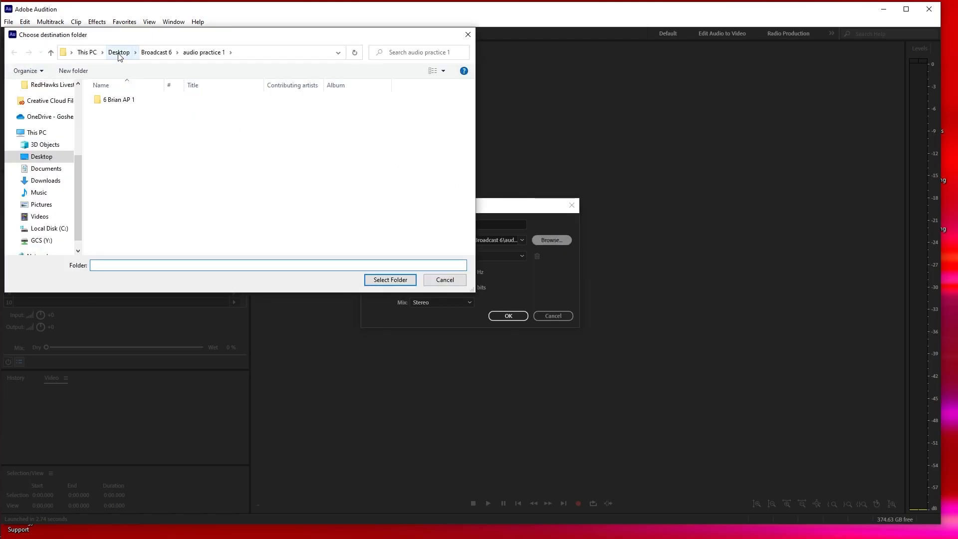
pyautogui.click(119, 53)
pyautogui.doubleClick(281, 107)
pyautogui.doubleClick(174, 111)
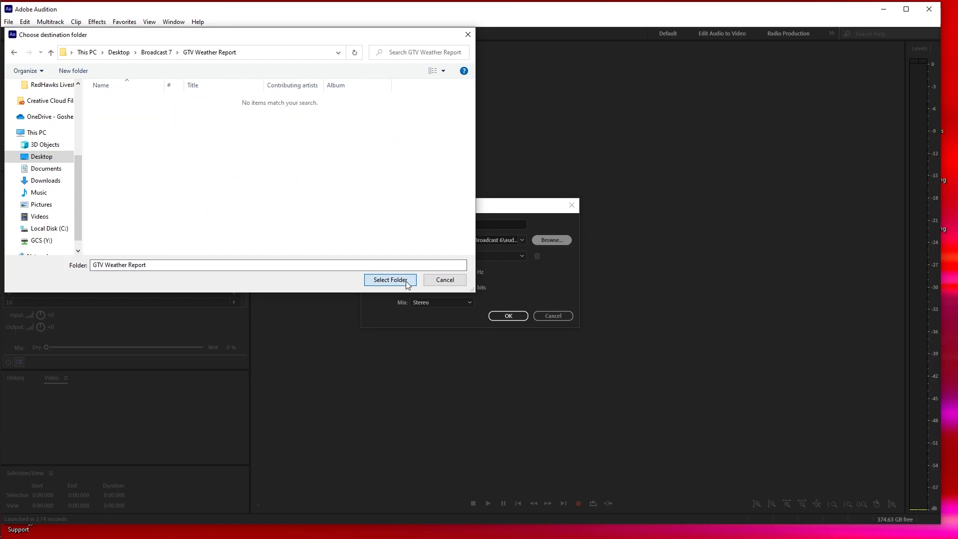
pyautogui.click(391, 280)
pyautogui.click(496, 313)
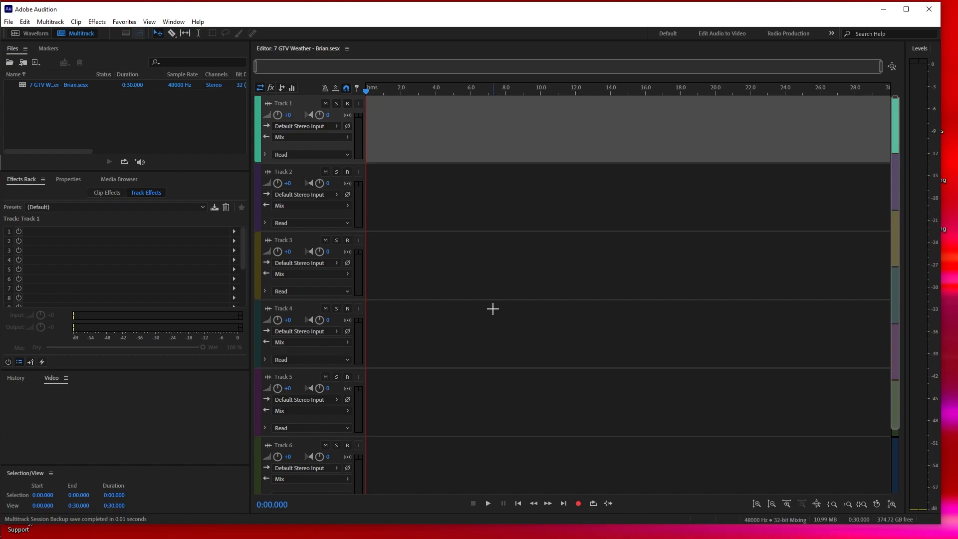
# - Import the Blue Sky music and Weather Report 09-07-23.mp3 from the GTV Weather Report folder into Audition
pyautogui.click(8, 54)
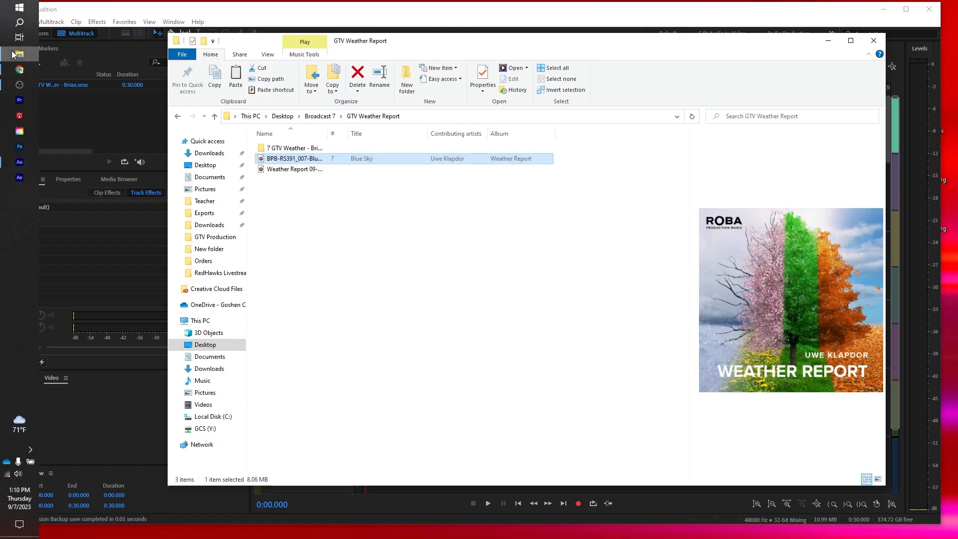
pyautogui.click(313, 208)
pyautogui.moveTo(300, 199); pyautogui.dragTo(109, 127)
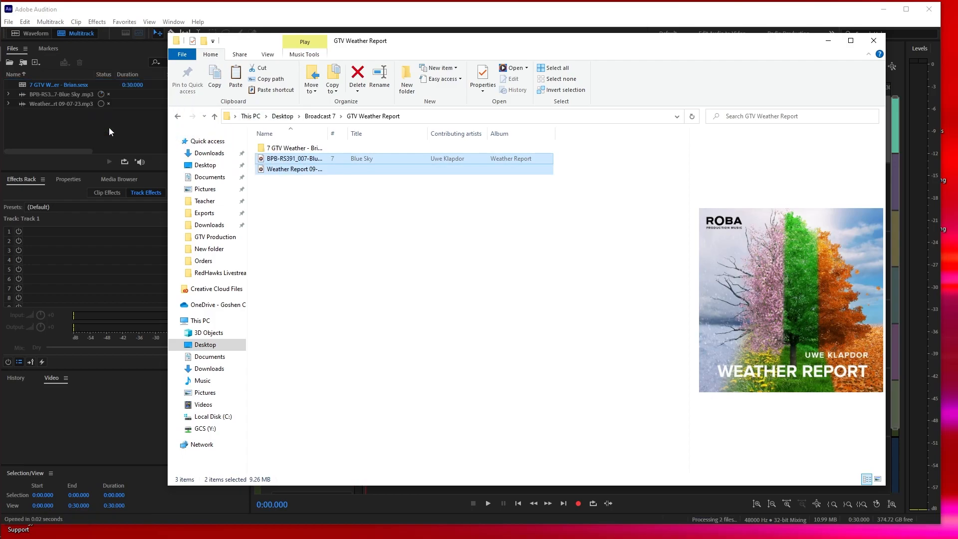
pyautogui.click(109, 129)
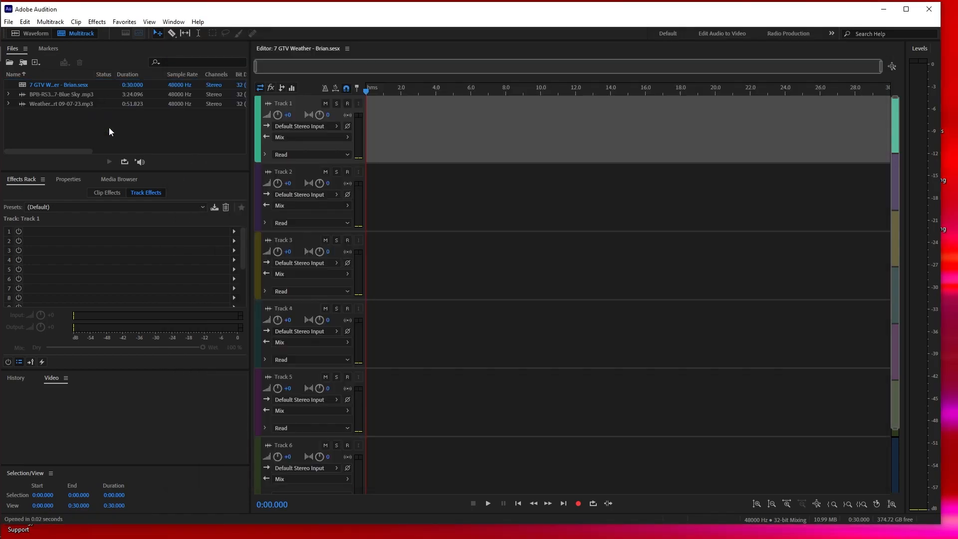
# - Place the Weather Report 09-07-23 narration at the start of Track 1 and play its opening
pyautogui.moveTo(37, 103); pyautogui.dragTo(368, 145)
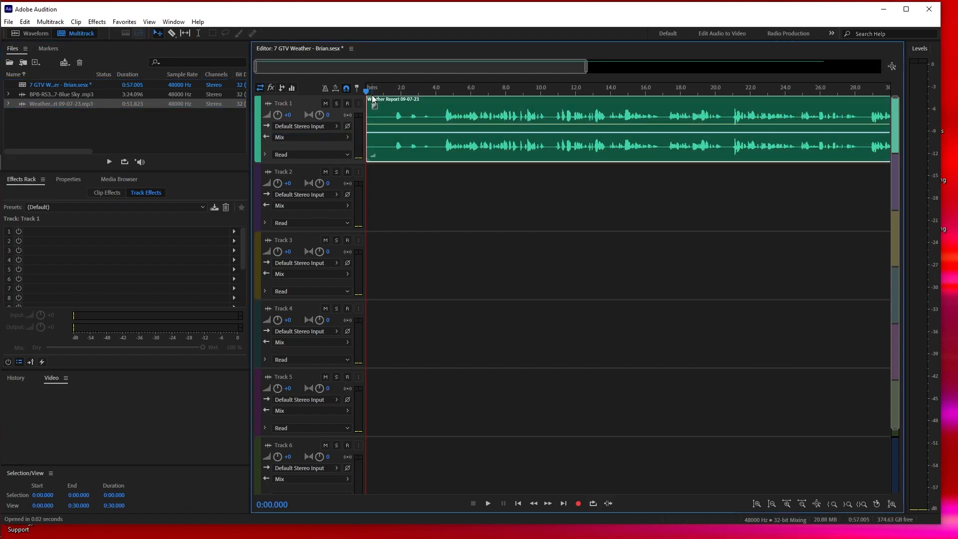
pyautogui.press('space')
pyautogui.press('XF86AudioRaiseVolume')
pyautogui.press('XF86AudioRaiseVolume')
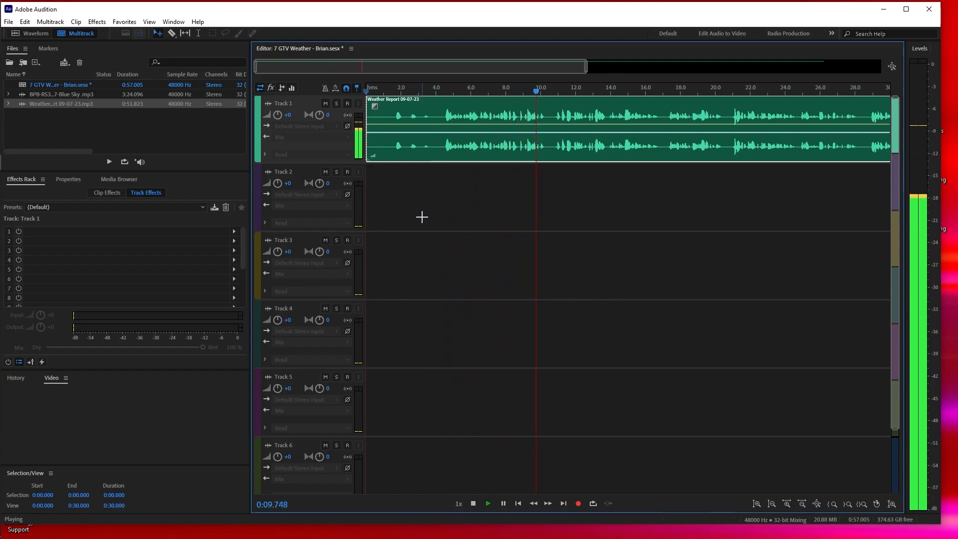
pyautogui.press('space')
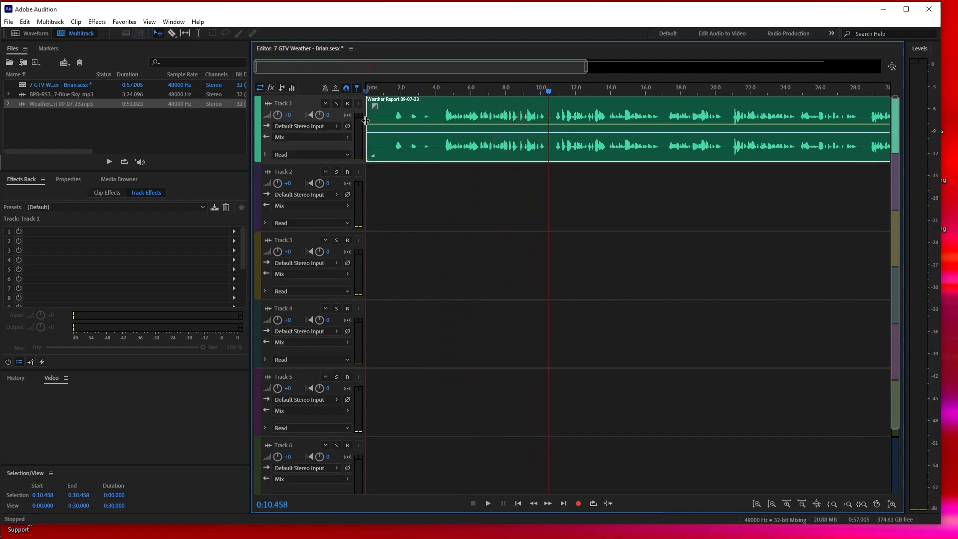
# - Trim about 4.4 seconds off the start of the narration clip and move the clip back to 0:00 on Track 1
pyautogui.moveTo(368, 117); pyautogui.dragTo(443, 120)
pyautogui.moveTo(495, 106); pyautogui.dragTo(418, 108)
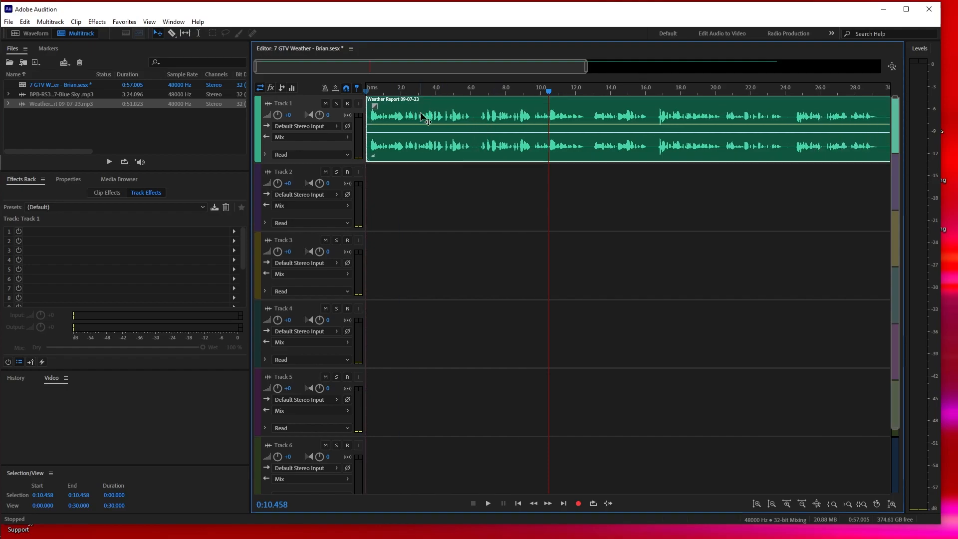
# - Play the narration from about 0:10 through to its end to check for sections that need cutting
pyautogui.press('space')
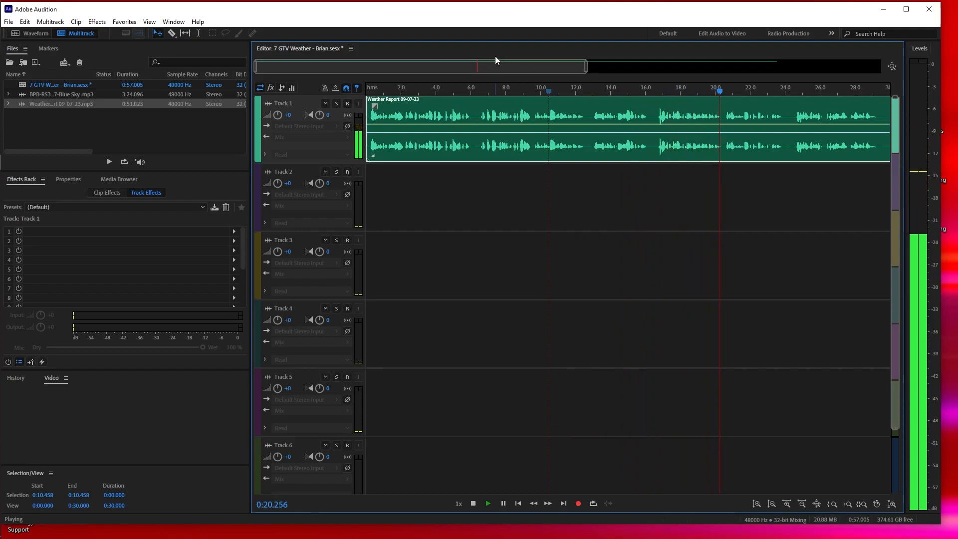
pyautogui.moveTo(514, 76); pyautogui.dragTo(588, 85)
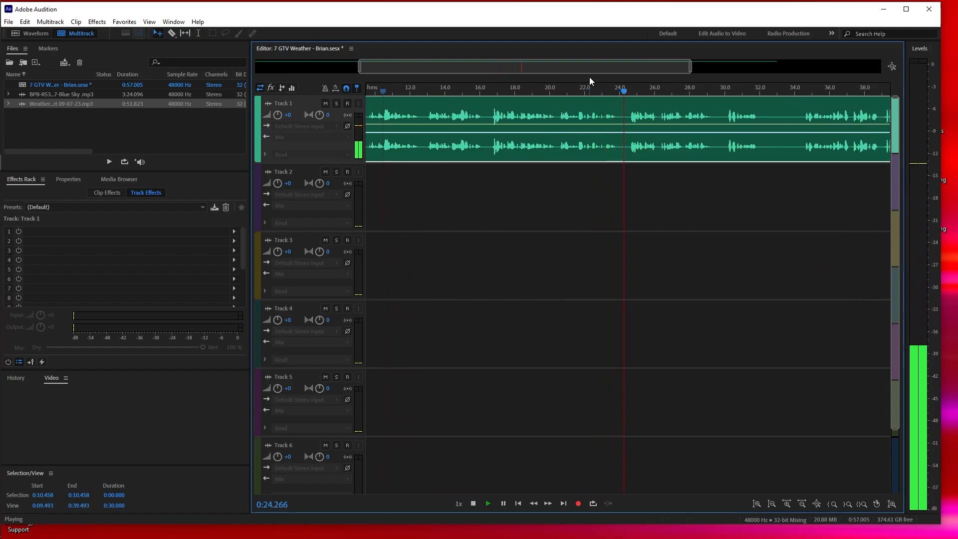
pyautogui.moveTo(590, 81); pyautogui.dragTo(643, 81)
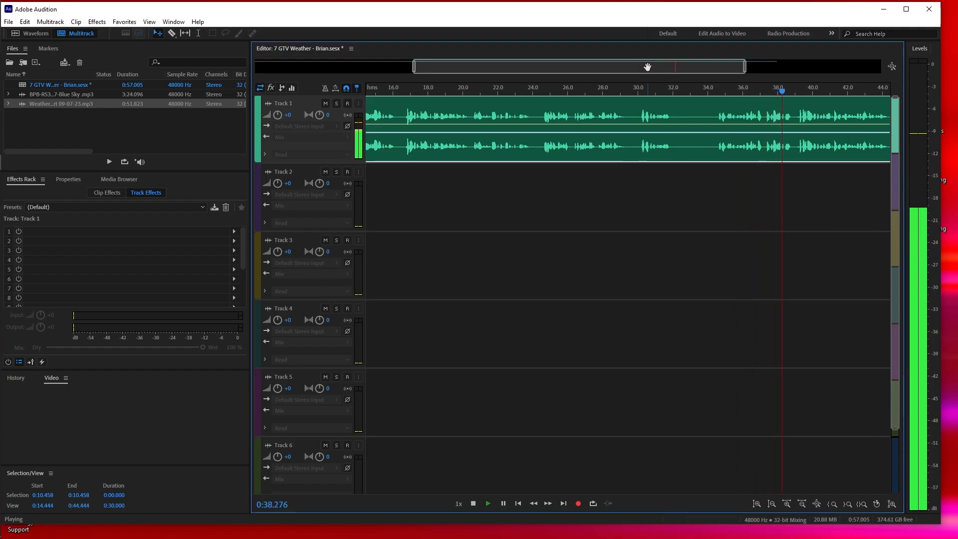
pyautogui.moveTo(648, 67); pyautogui.dragTo(694, 65)
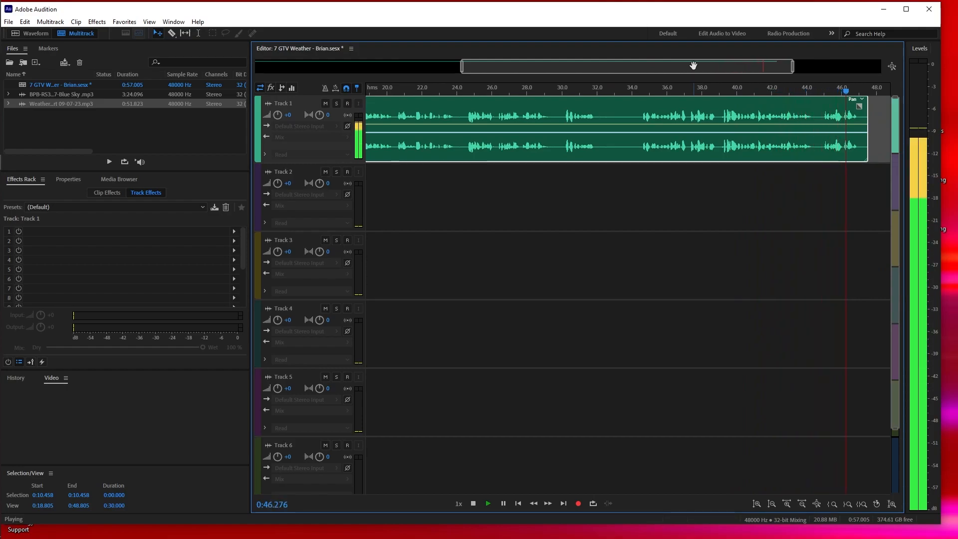
pyautogui.press('space')
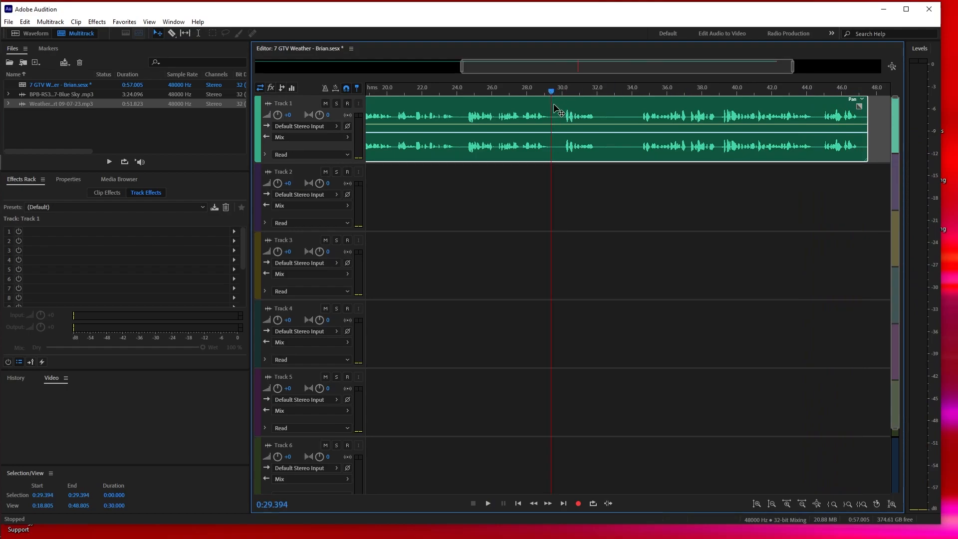
# - Cut the narration section between about 0:29.4 and 0:34.3 and close the gap between the two clips
pyautogui.hotkey('ctrl', 'k')
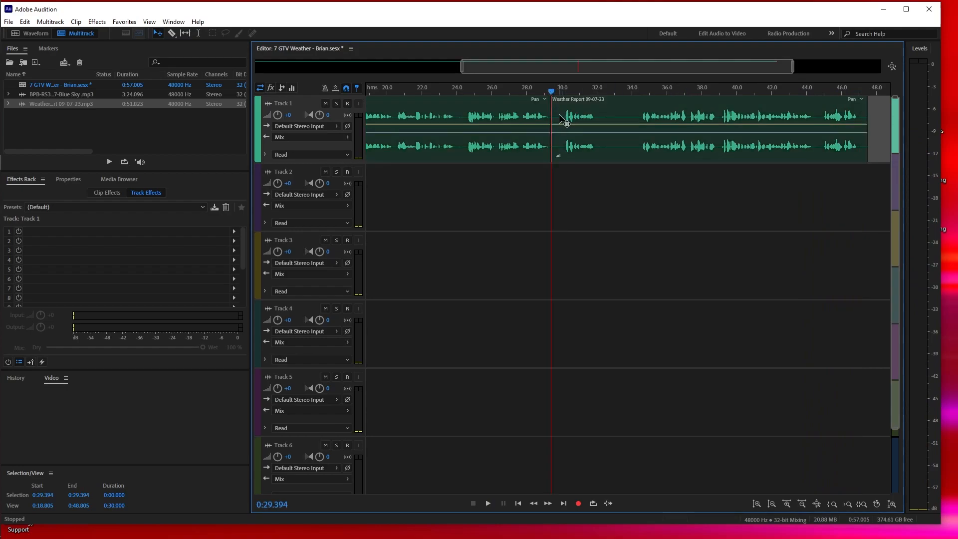
pyautogui.moveTo(553, 110); pyautogui.dragTo(640, 119)
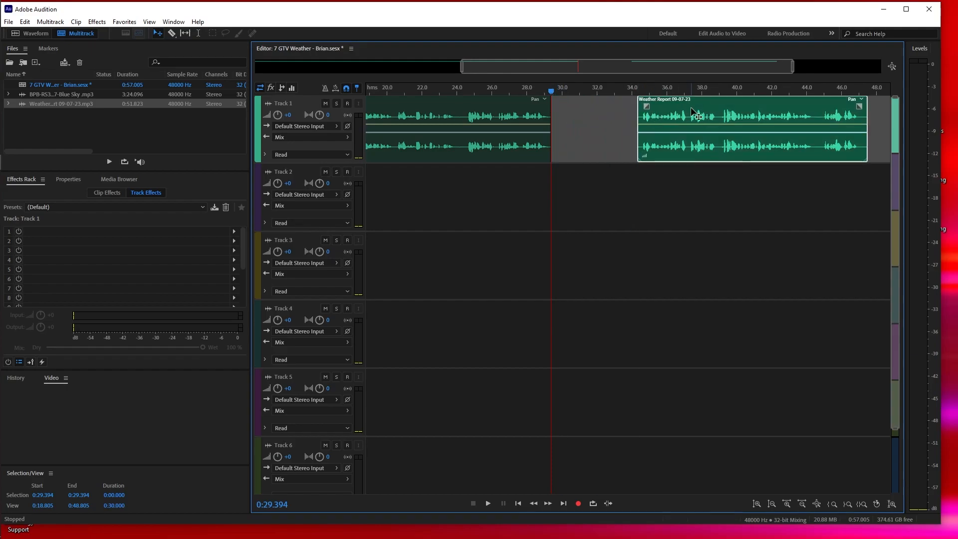
pyautogui.moveTo(696, 105); pyautogui.dragTo(609, 109)
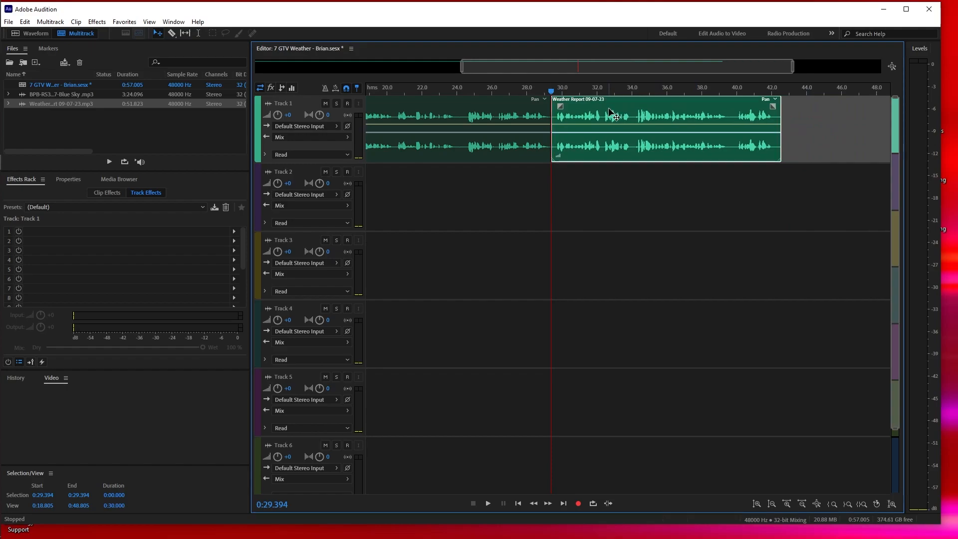
# - Play Track 1 from about 0:27 to check the join between the two narration clips
pyautogui.click(510, 92)
pyautogui.press('space')
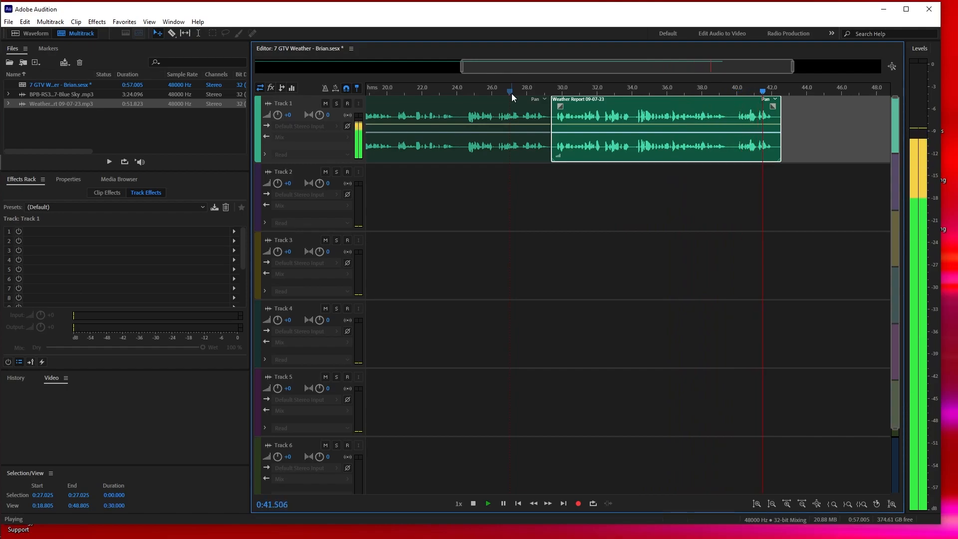
pyautogui.press('space')
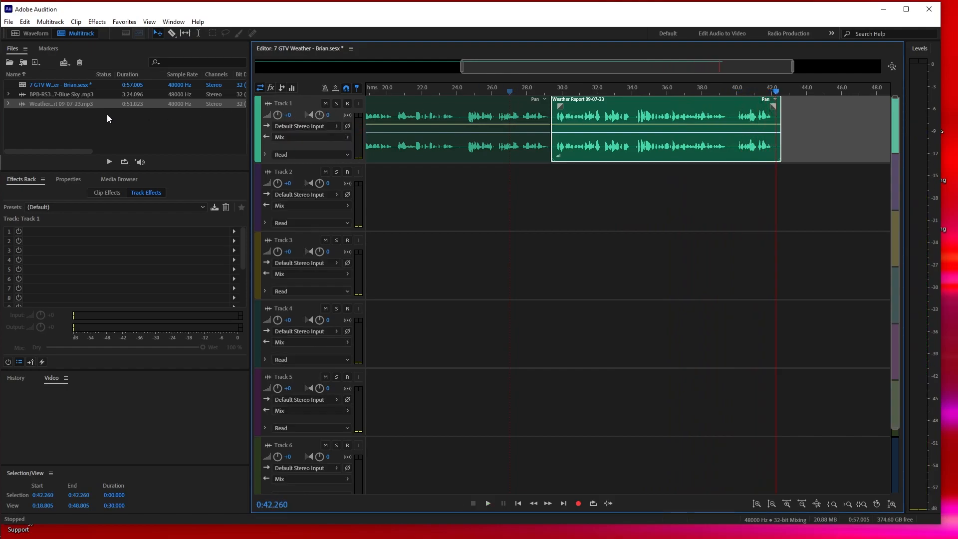
# - Place the BPB-RS391_007-Blue Sky music file on Track 2 with its start at 0:00
pyautogui.click(55, 121)
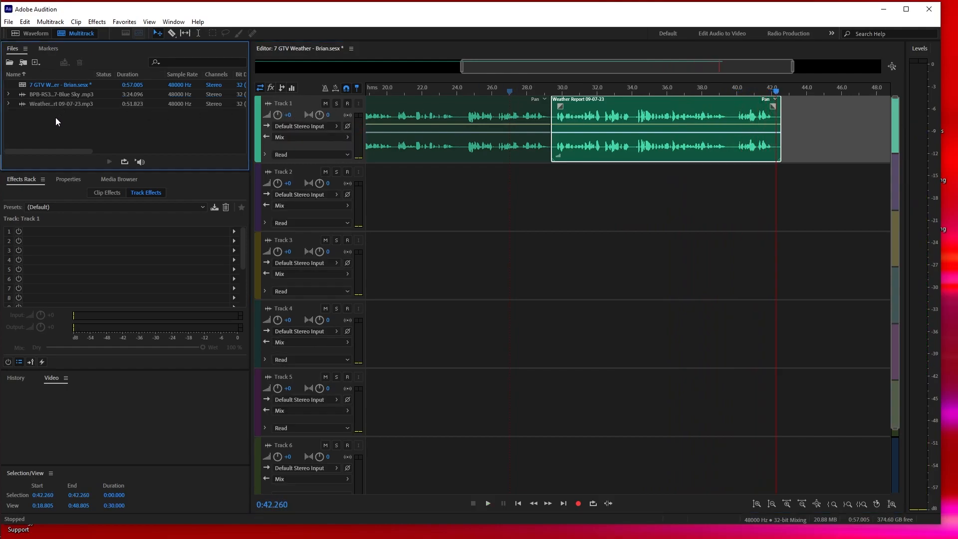
pyautogui.click(28, 96)
pyautogui.moveTo(558, 67); pyautogui.dragTo(300, 70)
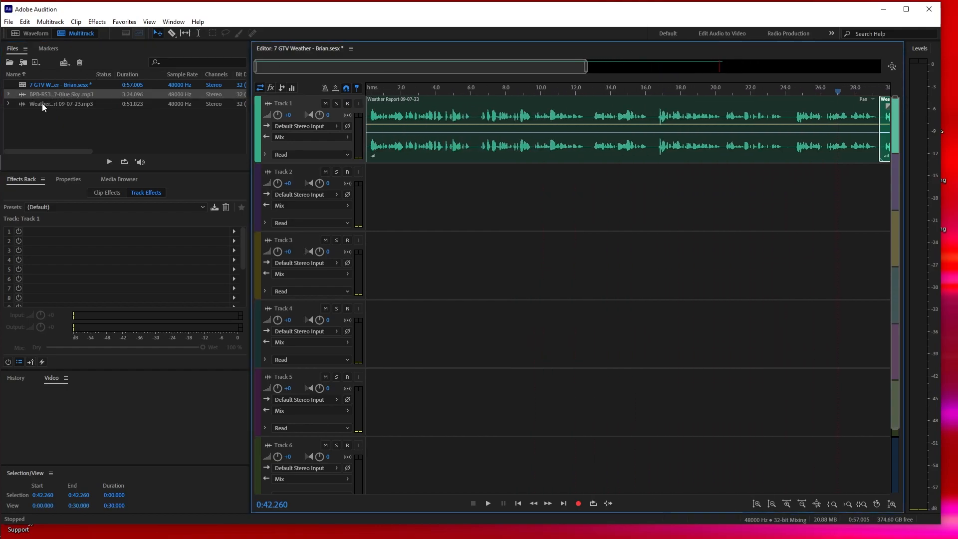
pyautogui.moveTo(40, 94); pyautogui.dragTo(358, 199)
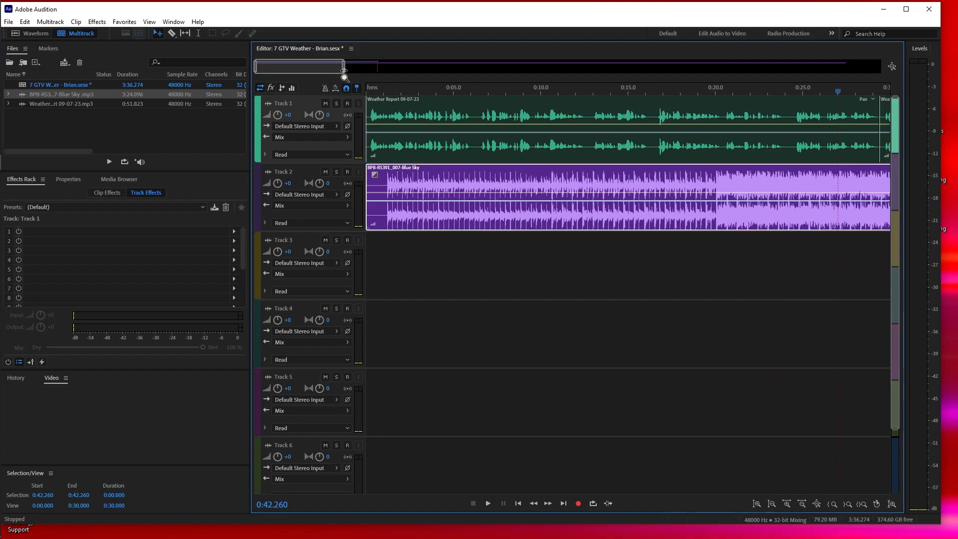
pyautogui.moveTo(344, 75); pyautogui.dragTo(469, 85)
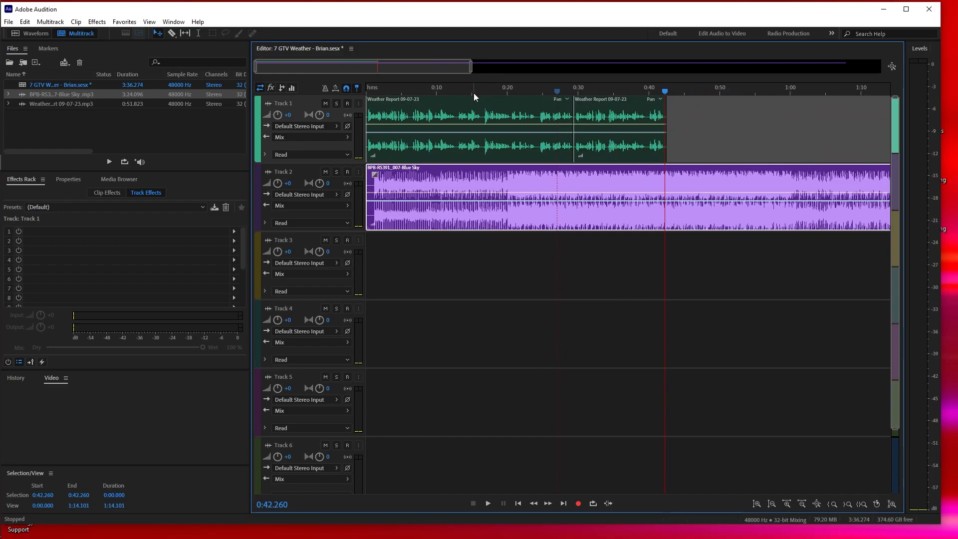
# - Play both tracks from the start and shift the two narration clips on Track 1 to begin at about 0:23.5
pyautogui.press('space')
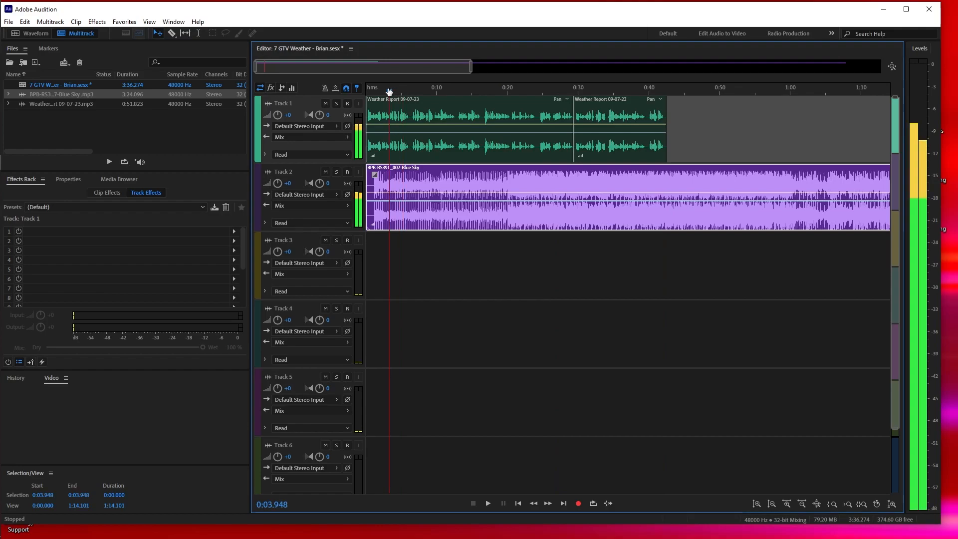
pyautogui.click(368, 90)
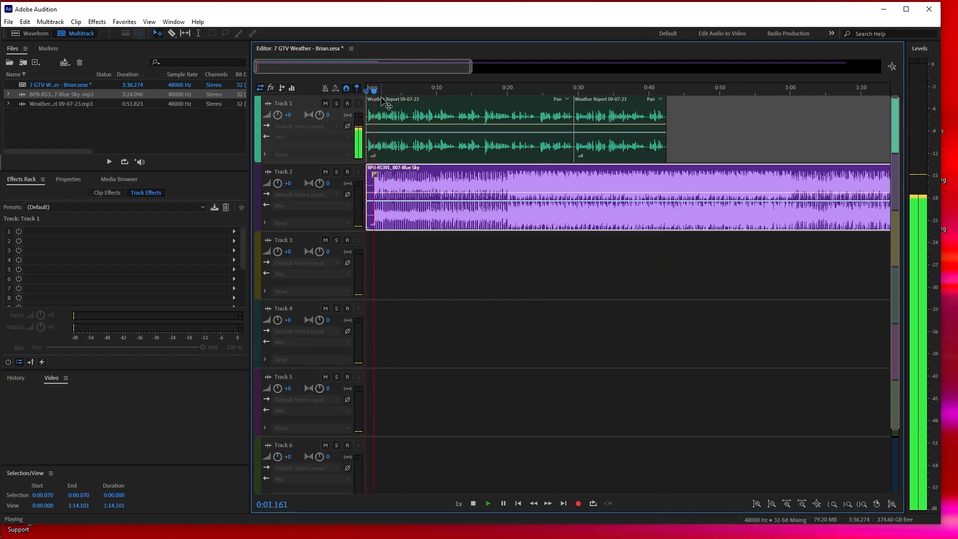
pyautogui.press('space')
pyautogui.moveTo(720, 124); pyautogui.dragTo(690, 116)
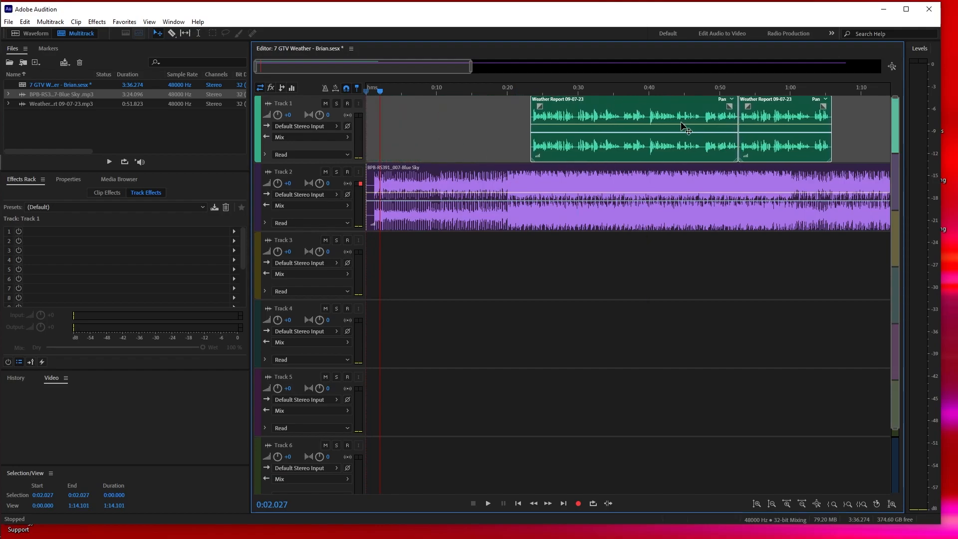
# - Play the Track 2 music from its opening and from about 0:16.5 to find a better starting section
pyautogui.press('space')
pyautogui.press('space')
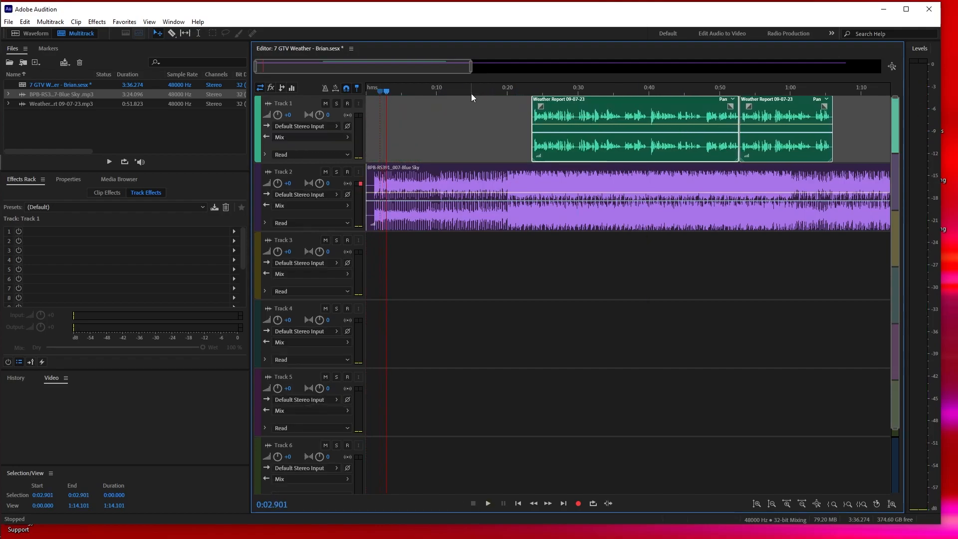
pyautogui.press('space')
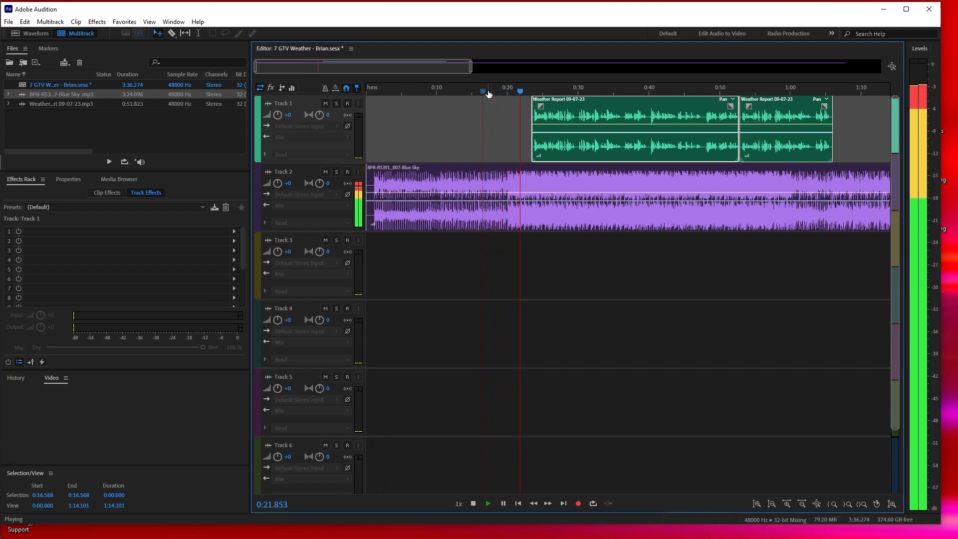
pyautogui.press('space')
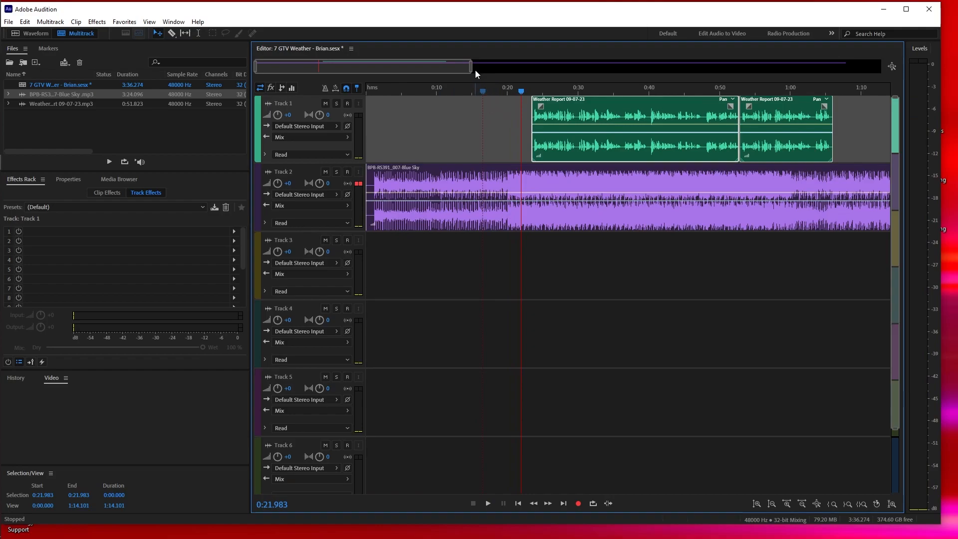
# - Trim about 19.9 seconds off the start of the music clip and move it back to 0:00 on Track 2
pyautogui.moveTo(471, 68); pyautogui.dragTo(437, 68)
pyautogui.moveTo(368, 72); pyautogui.dragTo(364, 71)
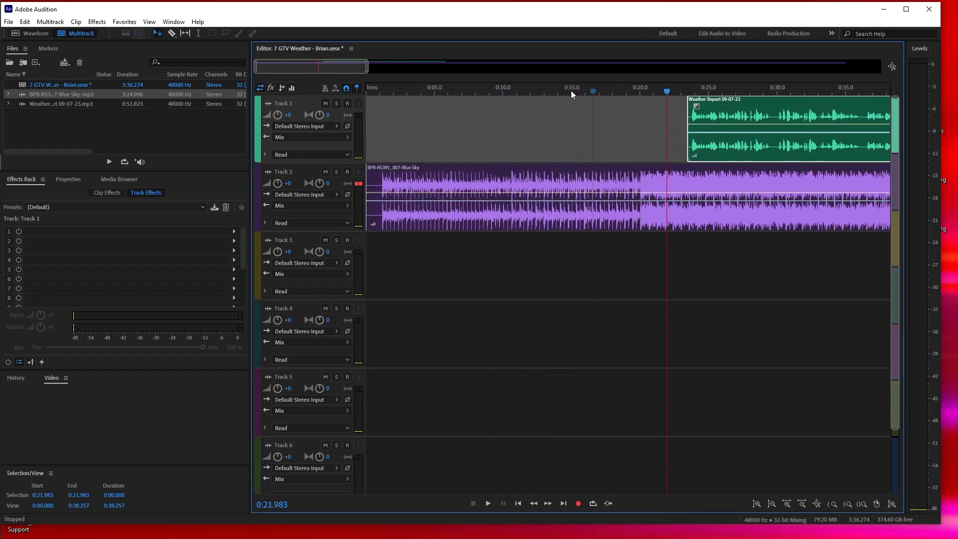
pyautogui.moveTo(654, 91)
pyautogui.mouseDown()
pyautogui.moveTo(630, 91)
pyautogui.moveTo(640, 91)
pyautogui.mouseUp()
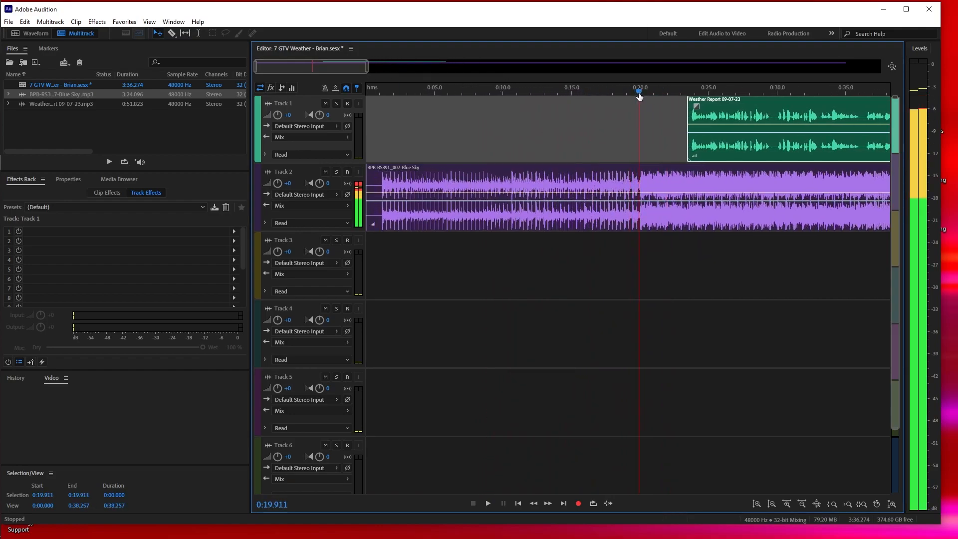
pyautogui.moveTo(369, 180); pyautogui.dragTo(637, 175)
pyautogui.moveTo(712, 181); pyautogui.dragTo(424, 187)
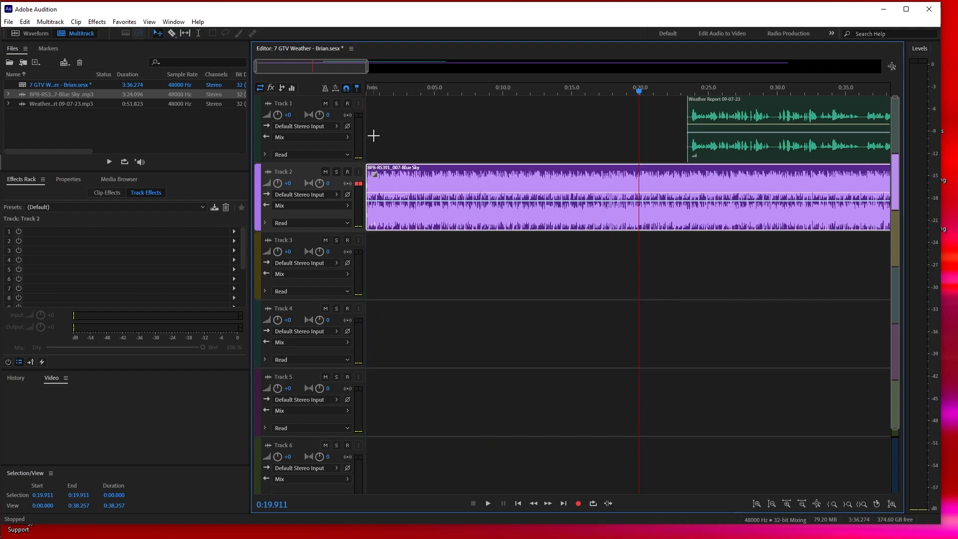
# - Add a fade-in of about 1 second to the start of the music clip and play it to check
pyautogui.click(374, 91)
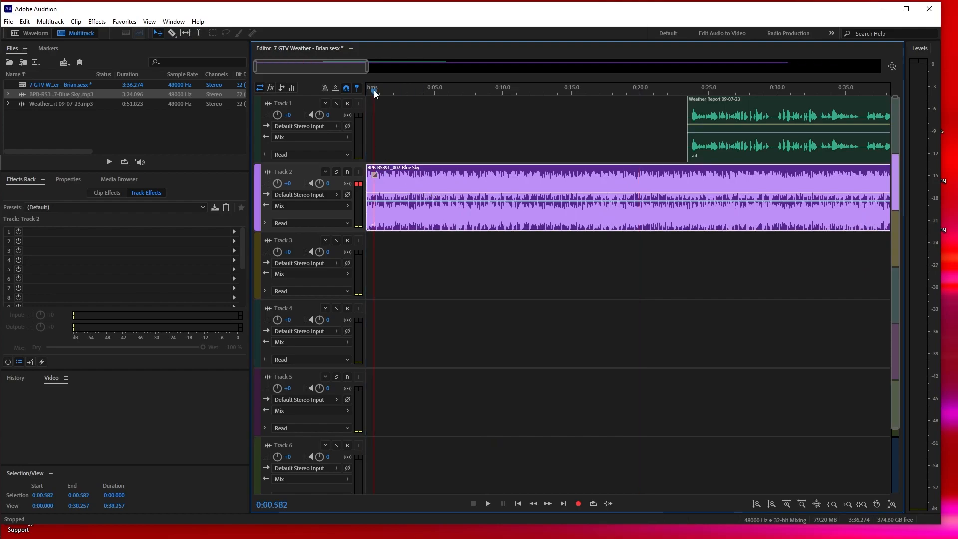
pyautogui.moveTo(373, 91); pyautogui.dragTo(380, 93)
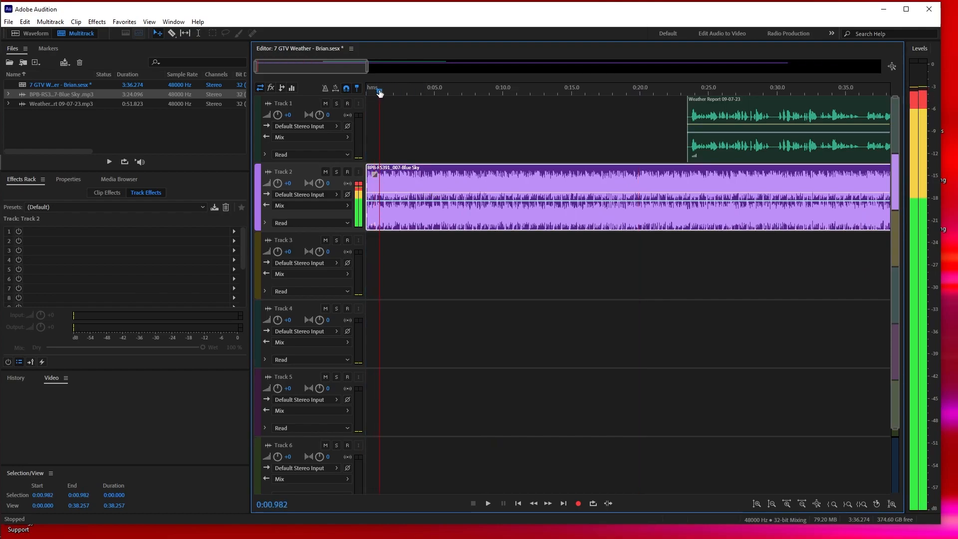
pyautogui.moveTo(375, 176); pyautogui.dragTo(388, 183)
pyautogui.press('space')
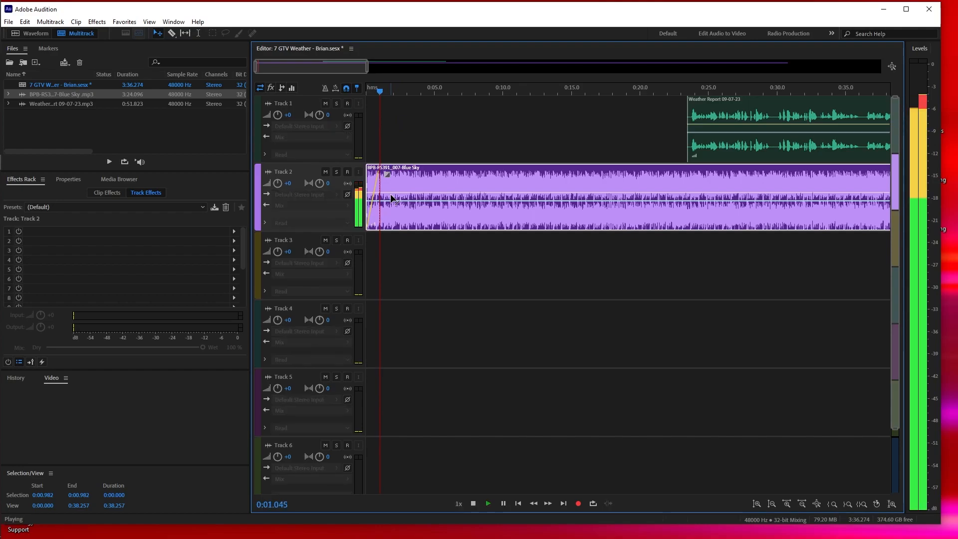
pyautogui.press('space')
# - Add volume keyframes to the music clip at about 0:02.2 and 0:03.6, dropping the second to -32.3 dB
pyautogui.moveTo(415, 93); pyautogui.dragTo(410, 93)
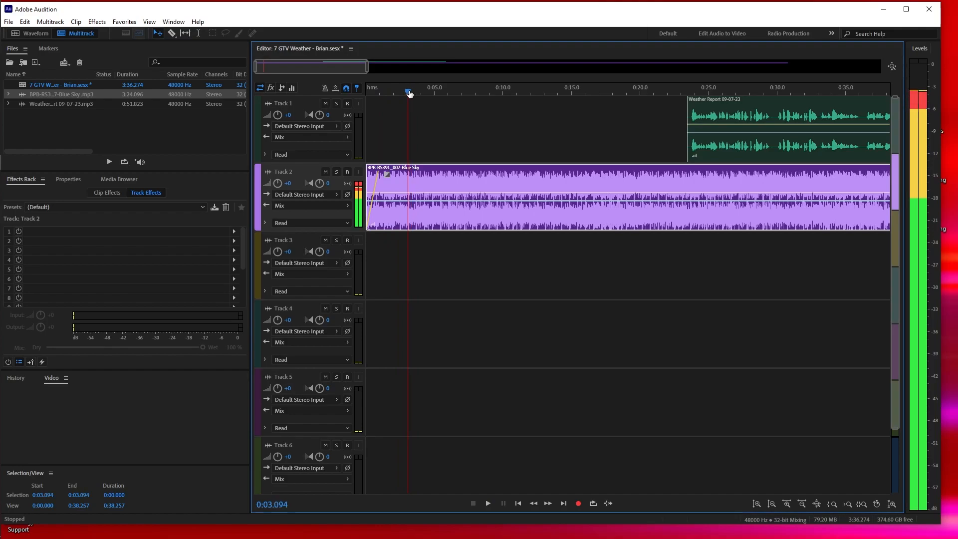
pyautogui.click(396, 192)
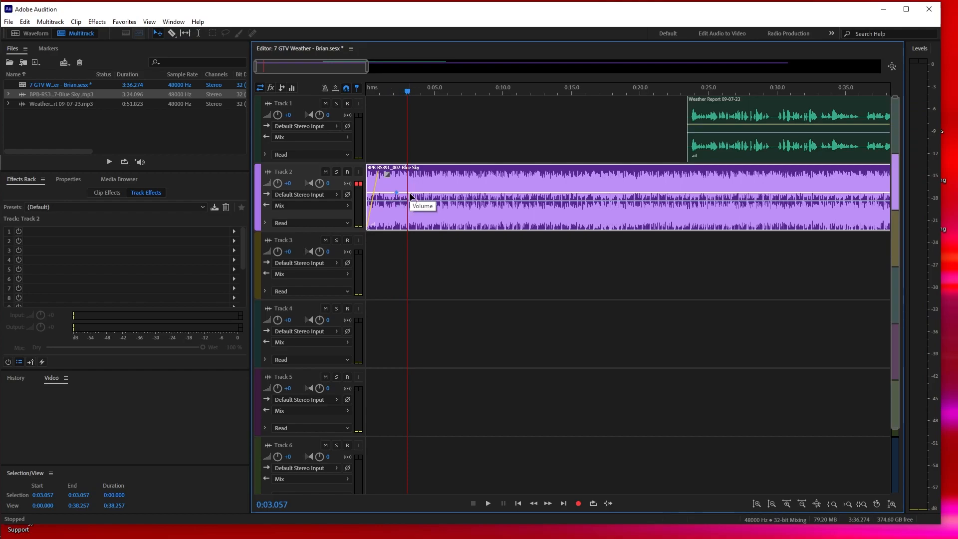
pyautogui.moveTo(410, 195); pyautogui.dragTo(416, 224)
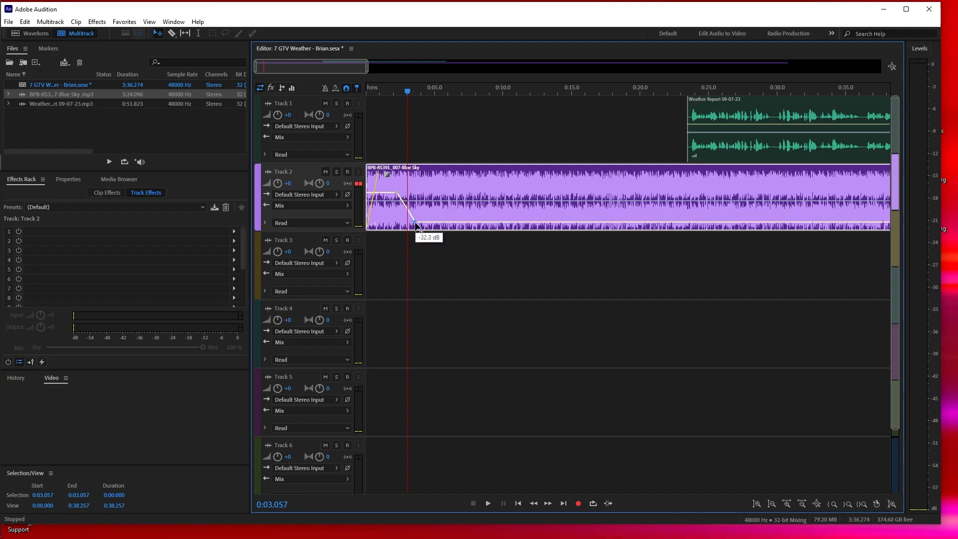
# - Lower the music clip's opening volume keyframe, checking the level by playing from 0:00
pyautogui.moveTo(404, 91); pyautogui.dragTo(346, 99)
pyautogui.press('space')
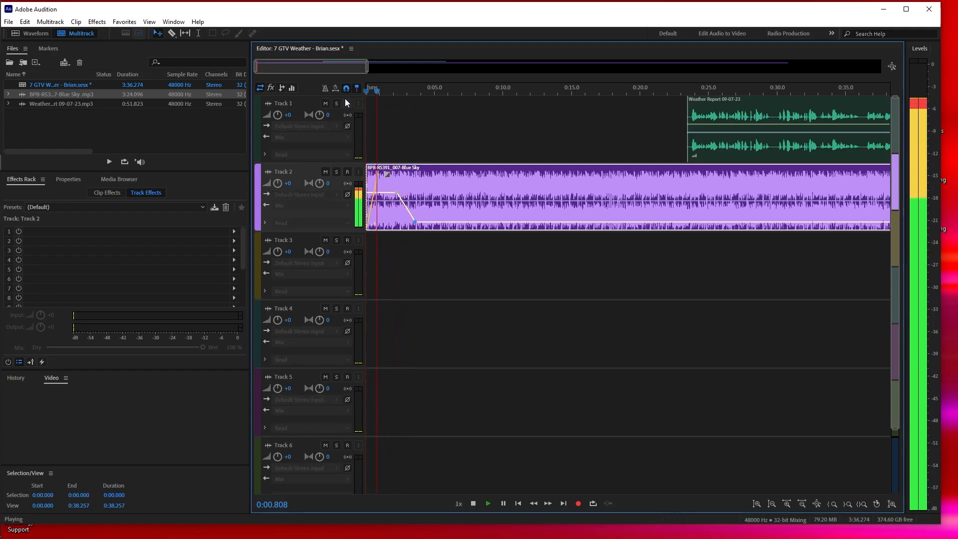
pyautogui.press('space')
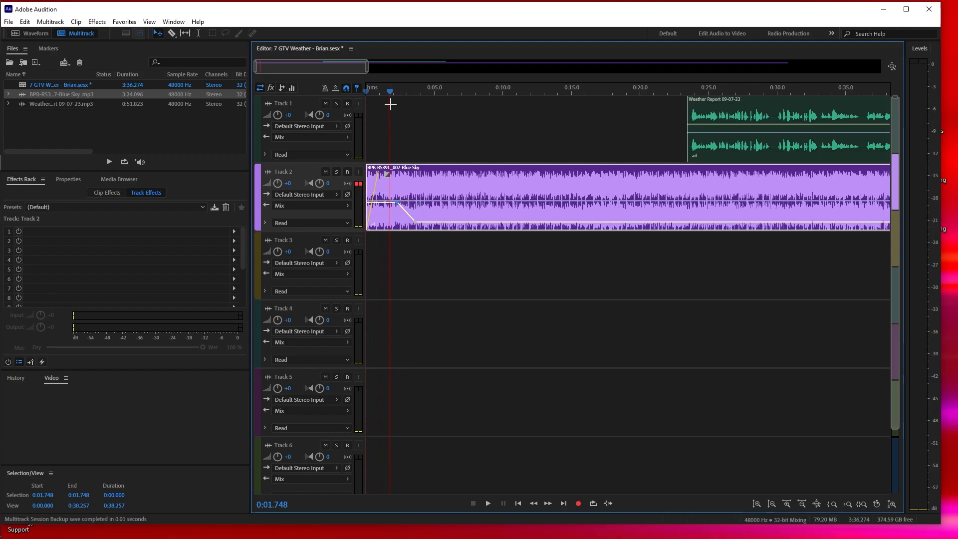
pyautogui.click(369, 92)
pyautogui.moveTo(368, 92); pyautogui.dragTo(361, 90)
pyautogui.press('space')
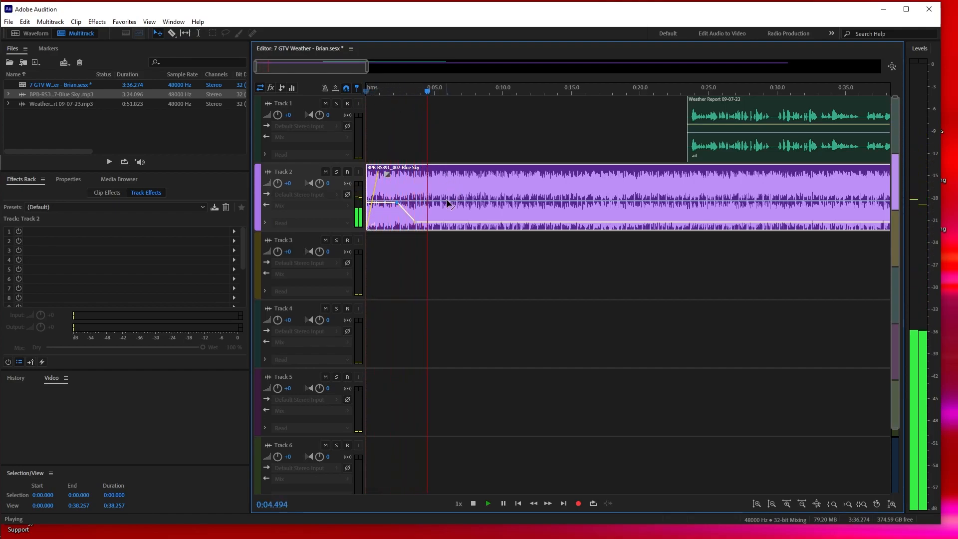
pyautogui.press('space')
# - Move the two narration clips back to back, starting at about 0:03.3 on Track 1, and play the mix from the start
pyautogui.moveTo(791, 114); pyautogui.dragTo(513, 128)
pyautogui.moveTo(367, 65); pyautogui.dragTo(503, 67)
pyautogui.moveTo(738, 119); pyautogui.dragTo(612, 121)
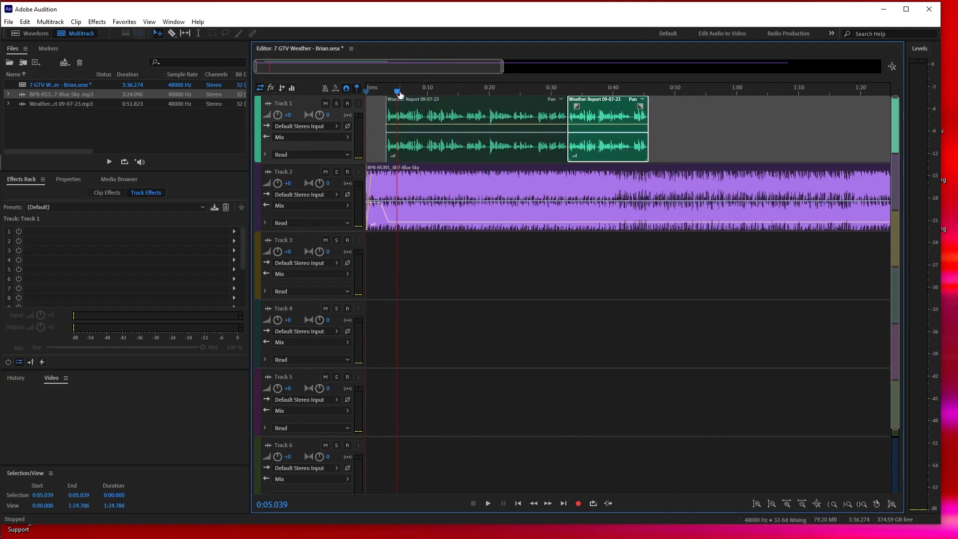
pyautogui.moveTo(504, 63); pyautogui.dragTo(356, 74)
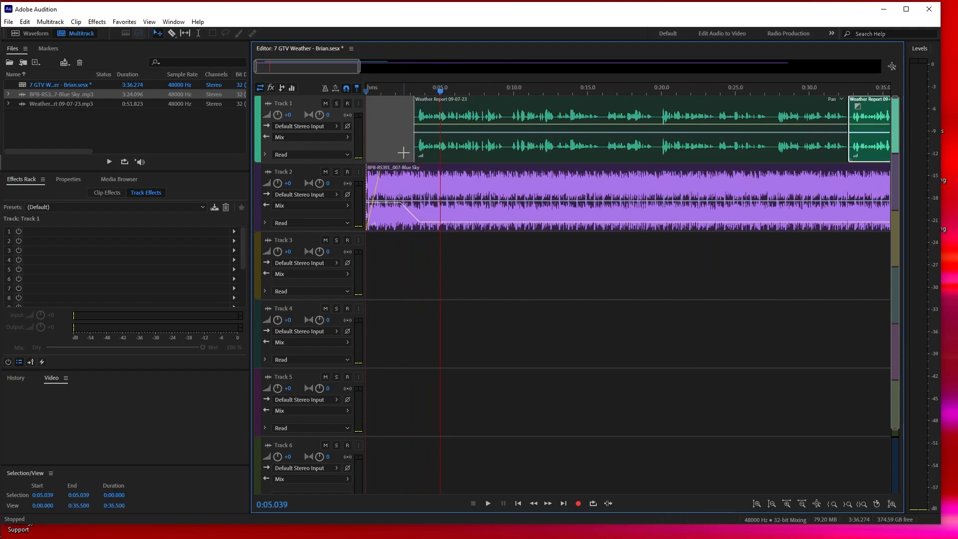
pyautogui.moveTo(383, 92); pyautogui.dragTo(359, 87)
pyautogui.press('space')
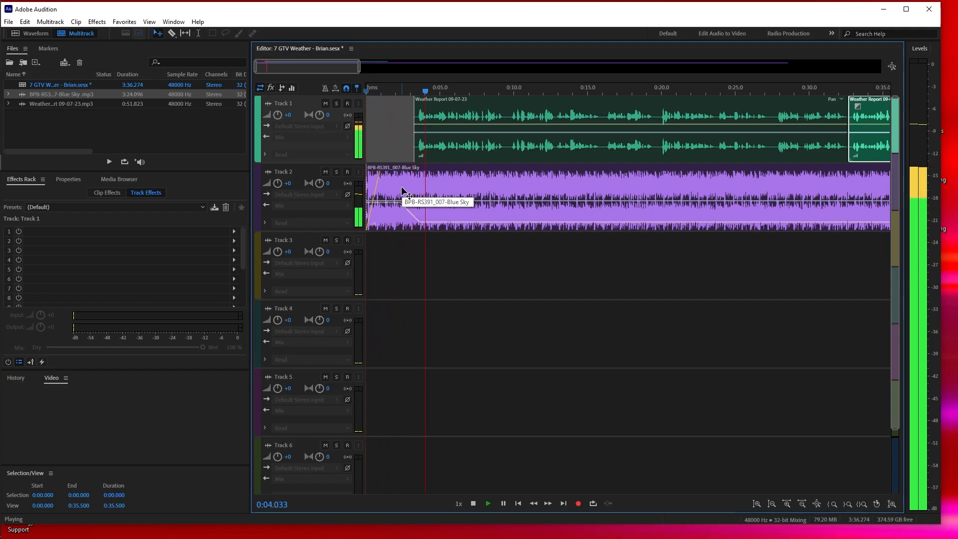
pyautogui.press('space')
# - Move the first narration clip to start at about 0:02.5 and play the mix from about 0:01
pyautogui.moveTo(457, 114); pyautogui.dragTo(445, 114)
pyautogui.click(382, 88)
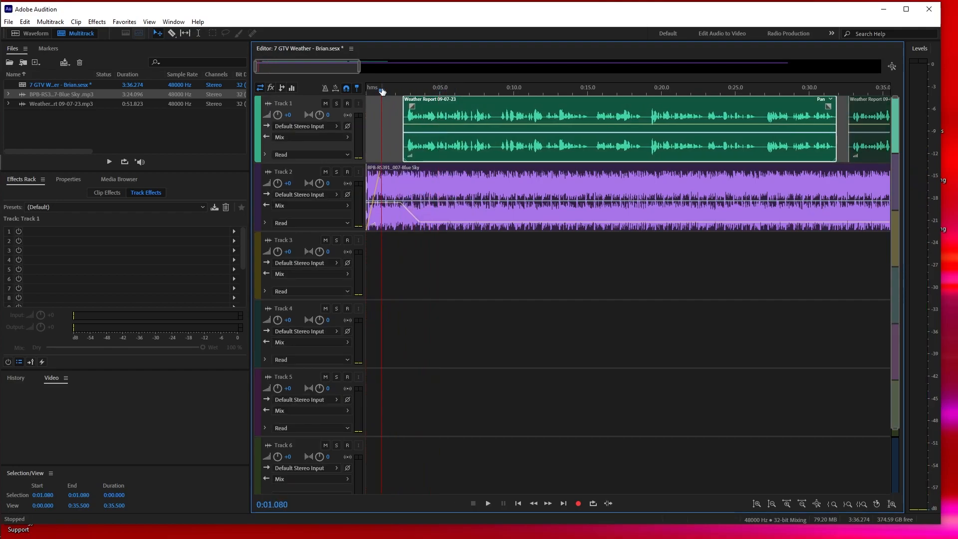
pyautogui.press('space')
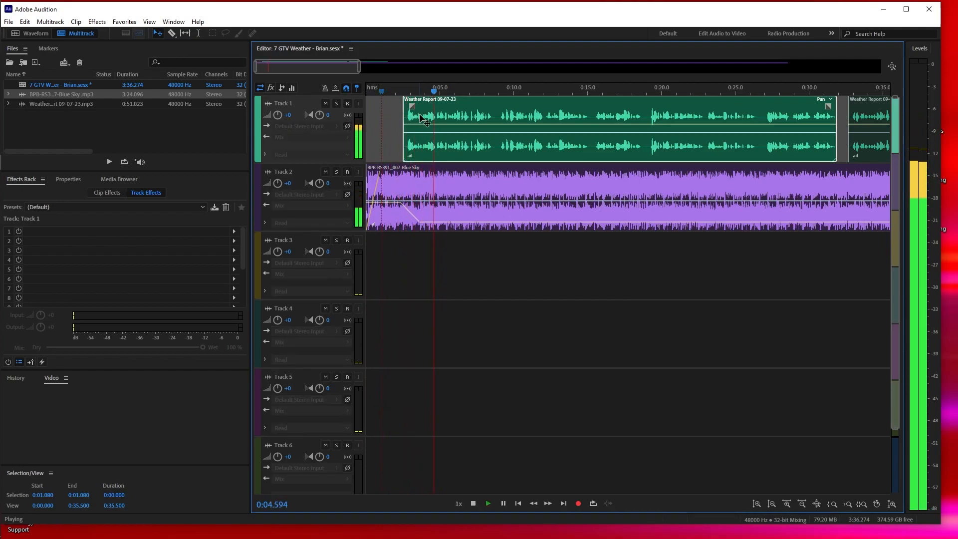
pyautogui.press('space')
# - Set the music's second volume keyframe to -26.3 dB at about 0:04 and start the first narration clip at about 0:03
pyautogui.click(422, 219)
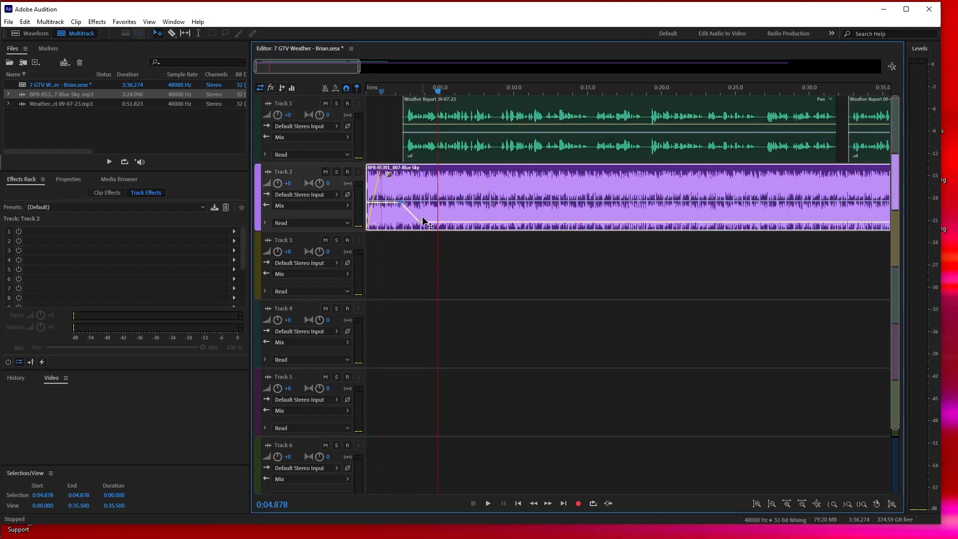
pyautogui.moveTo(423, 226); pyautogui.dragTo(424, 222)
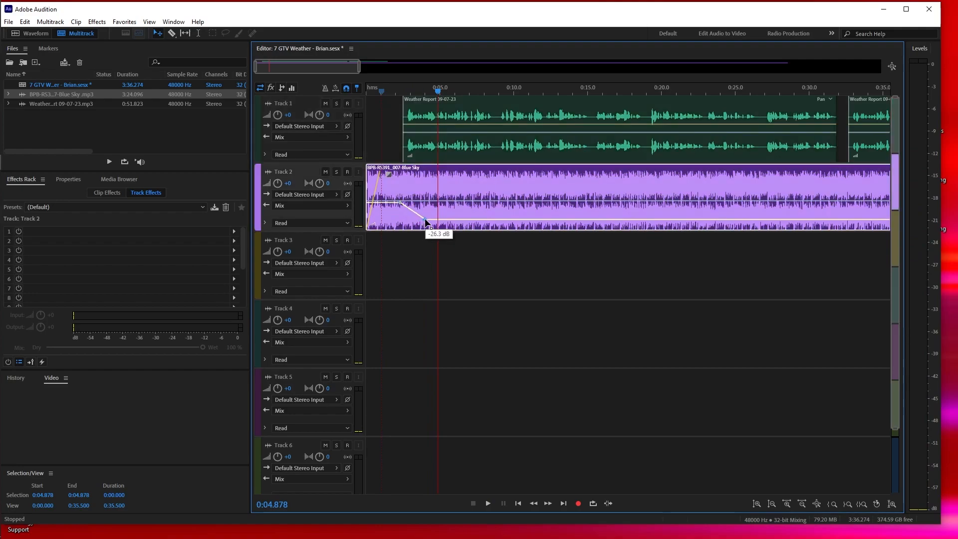
pyautogui.moveTo(421, 117)
pyautogui.mouseDown()
pyautogui.moveTo(430, 122)
pyautogui.moveTo(423, 117)
pyautogui.mouseUp()
# - Play the mix from about 0:01.3 to about 0:13 to judge the music level under the narration
pyautogui.click(386, 91)
pyautogui.press('space')
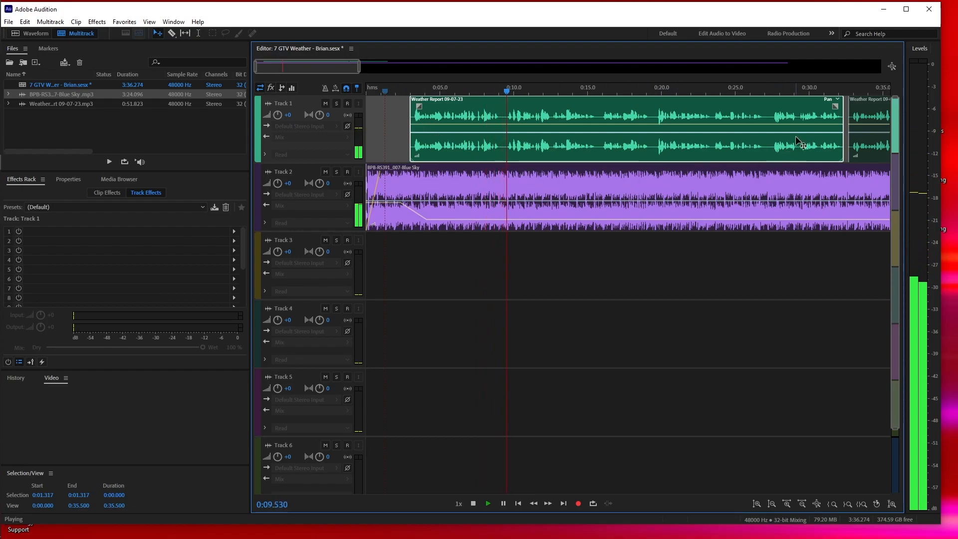
pyautogui.scroll(-1, 823, 130)
pyautogui.scroll(1, 825, 136)
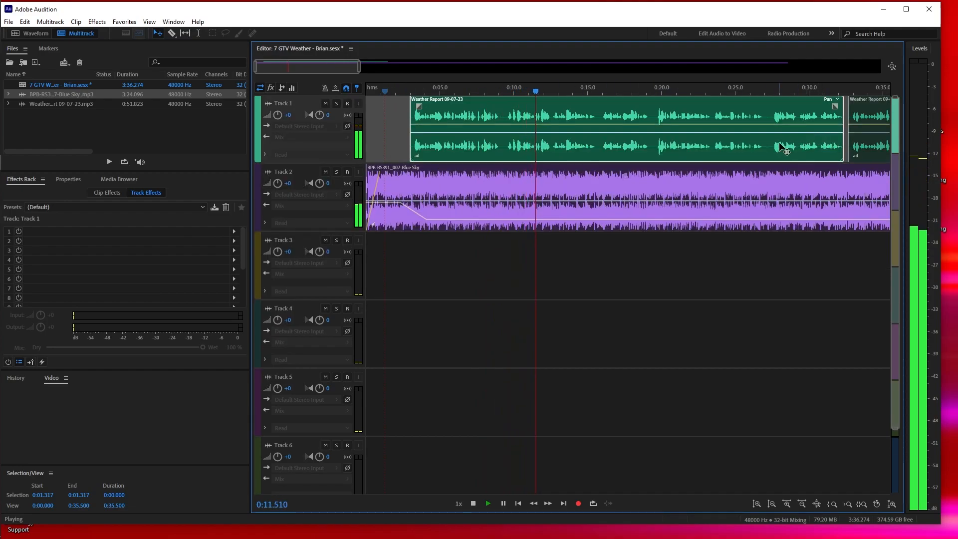
pyautogui.press('space')
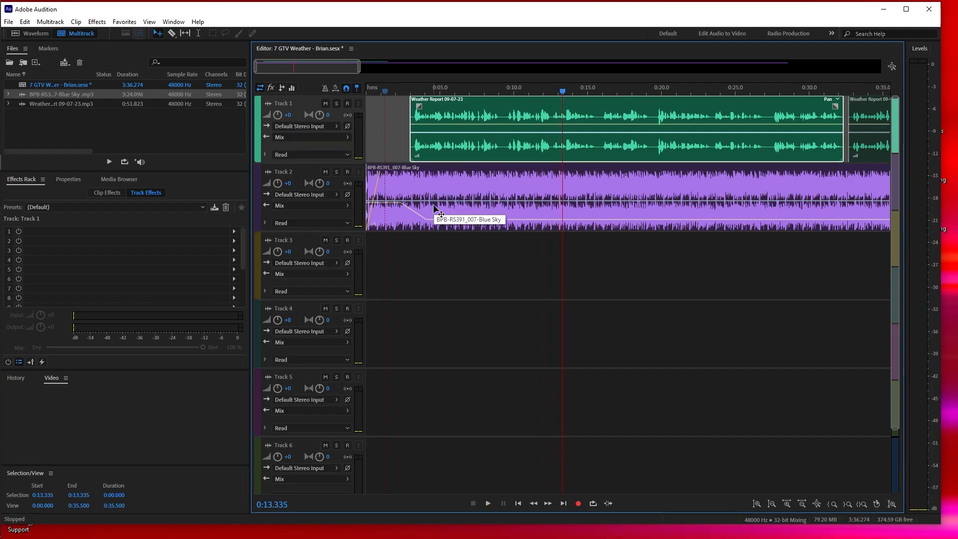
# - Lower the music's second volume keyframe to -29.6 dB and play on from about 0:13 to check the balance
pyautogui.click(427, 220)
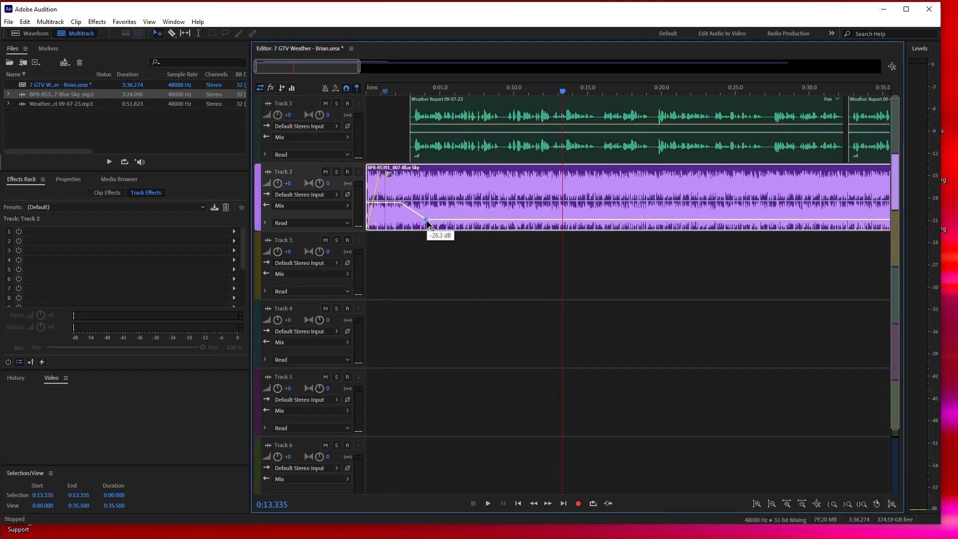
pyautogui.moveTo(427, 220); pyautogui.dragTo(427, 222)
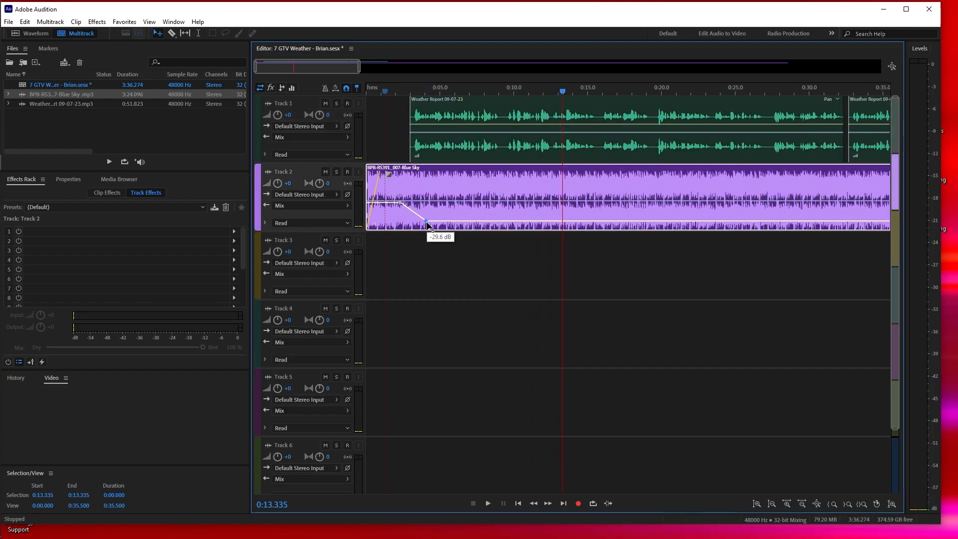
pyautogui.press('space')
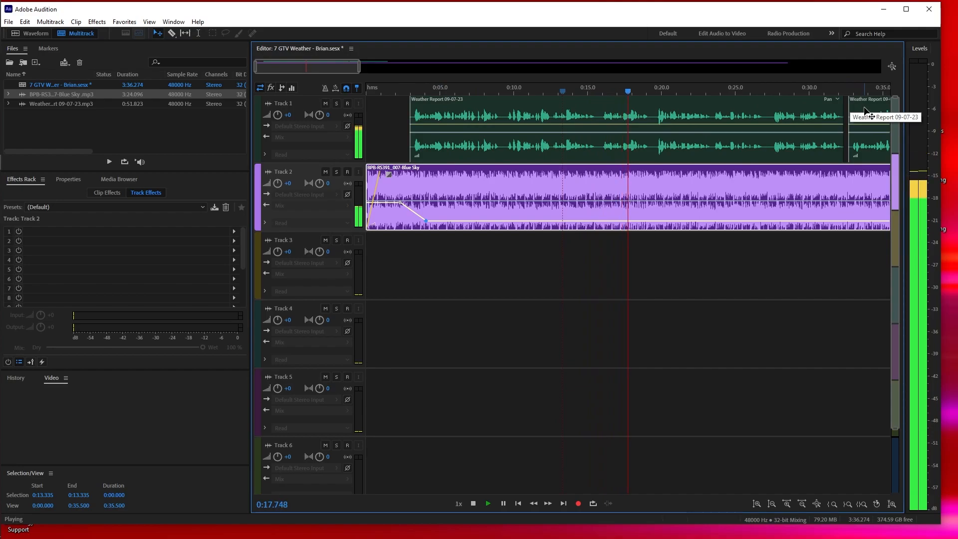
# - Raise the music's volume to -9.9 dB at about 0:46, where the narration ends, and play on to about 0:49
pyautogui.moveTo(334, 69)
pyautogui.mouseDown()
pyautogui.moveTo(369, 80)
pyautogui.moveTo(350, 72)
pyautogui.mouseUp()
pyautogui.press('space')
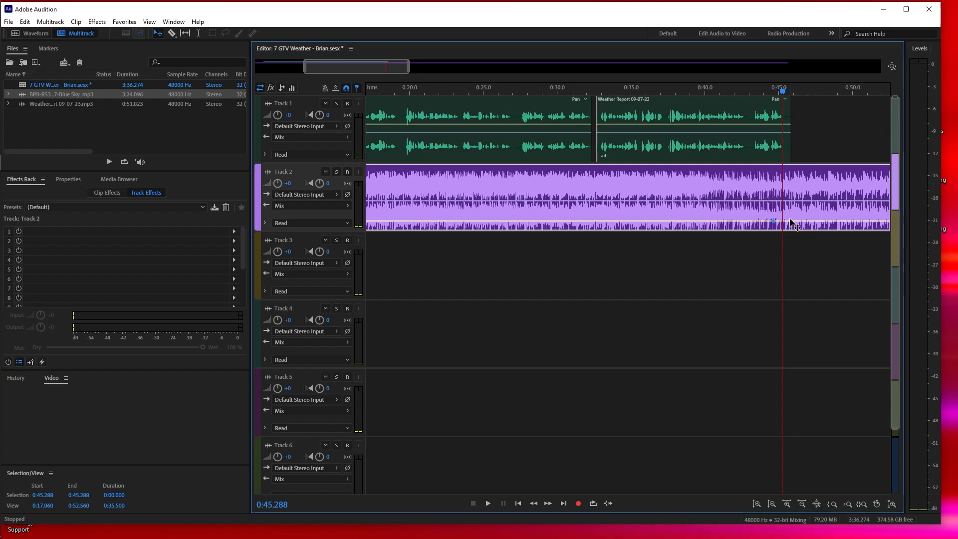
pyautogui.moveTo(791, 222); pyautogui.dragTo(791, 206)
pyautogui.press('space')
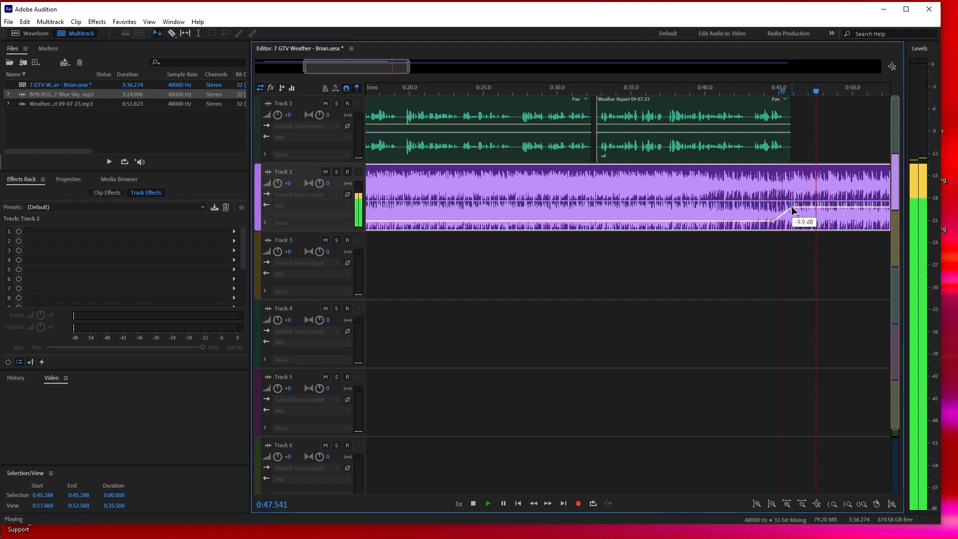
pyautogui.press('space')
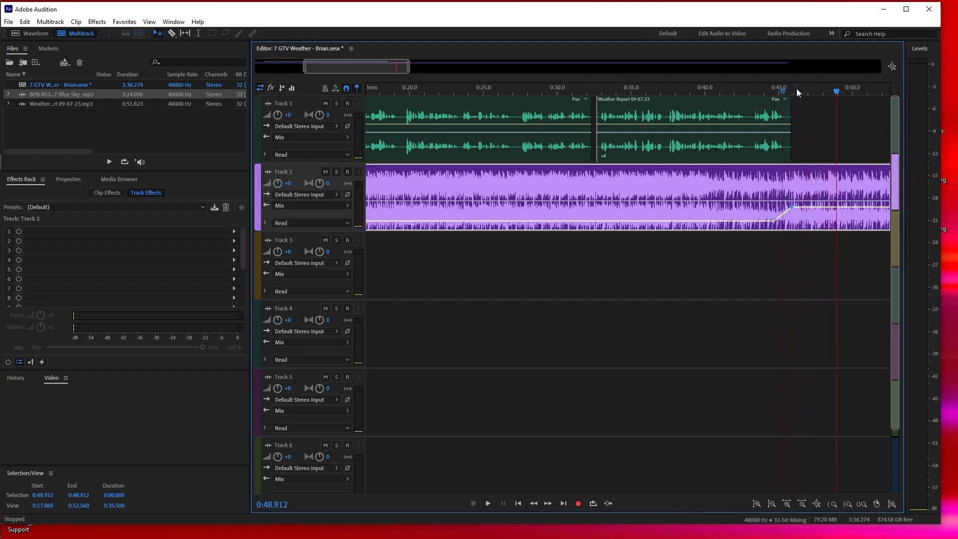
# - Split the music clip at about 0:48.7 and delete the part after the split
pyautogui.moveTo(837, 93); pyautogui.dragTo(792, 98)
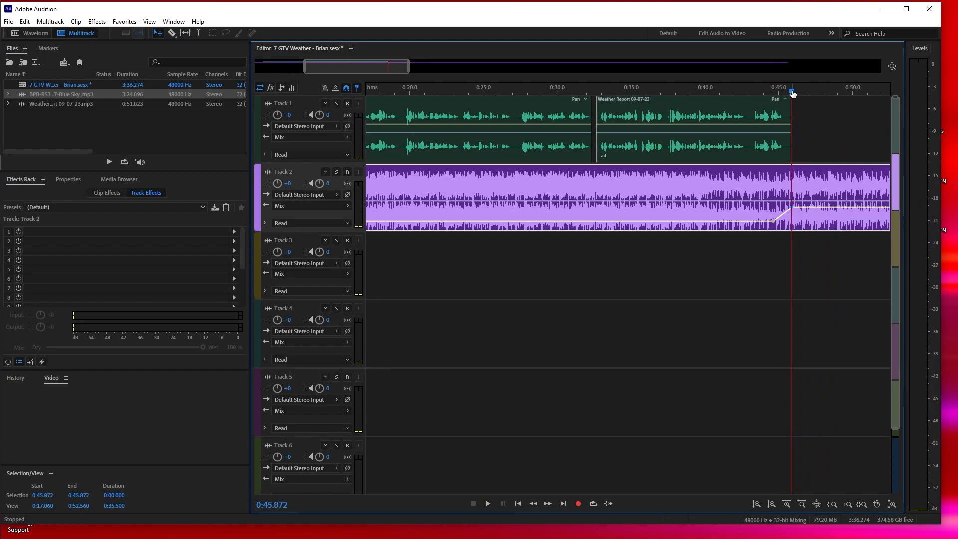
pyautogui.moveTo(793, 94); pyautogui.dragTo(834, 101)
pyautogui.hotkey('ctrl', 'k')
pyautogui.click(854, 180)
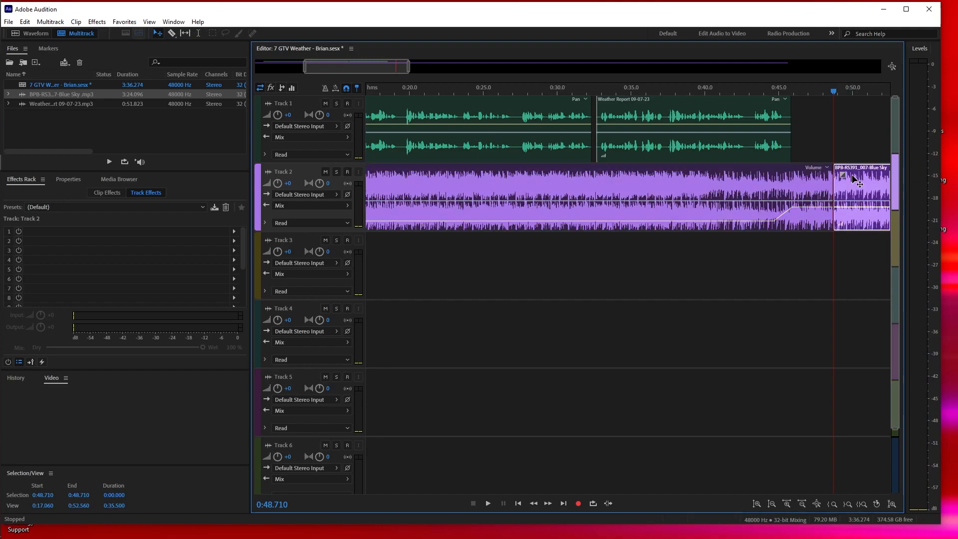
pyautogui.press('Delete')
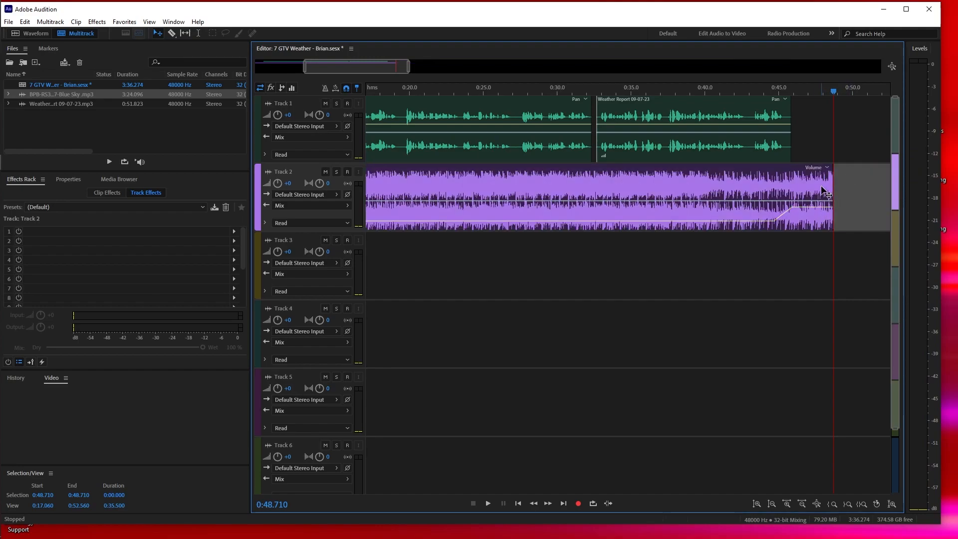
# - Fade out the end of the music clip from about 0:46 and play from about 0:41.5 to check the ending
pyautogui.click(821, 193)
pyautogui.moveTo(826, 176); pyautogui.dragTo(796, 191)
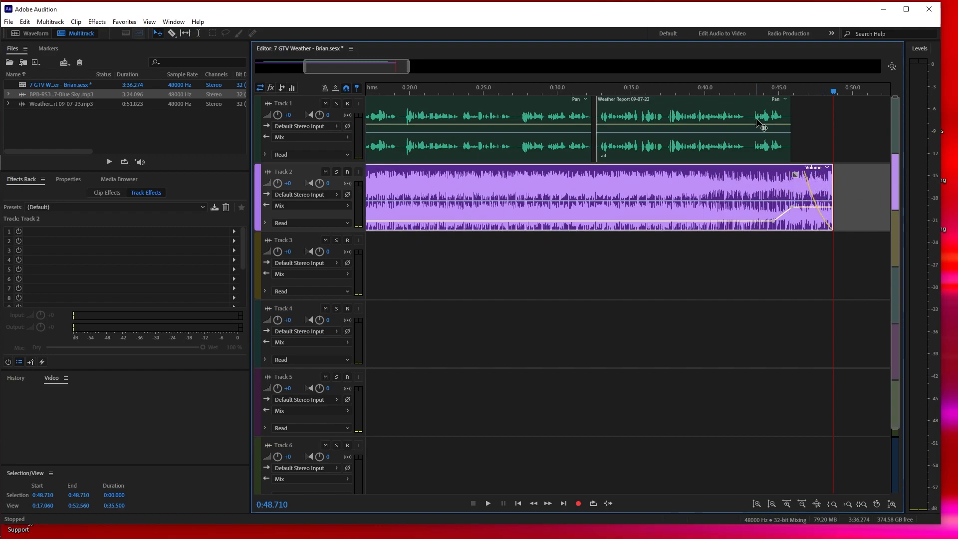
pyautogui.press('space')
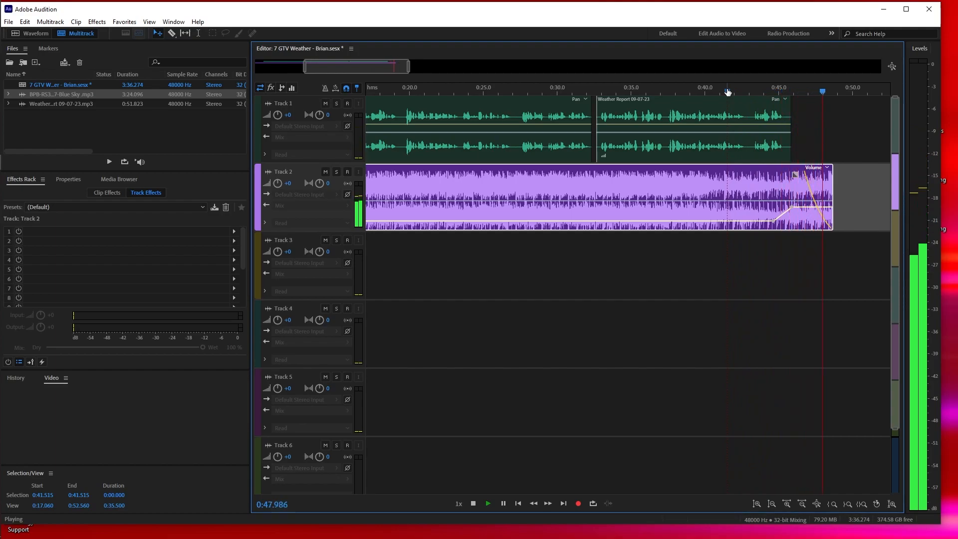
pyautogui.press('space')
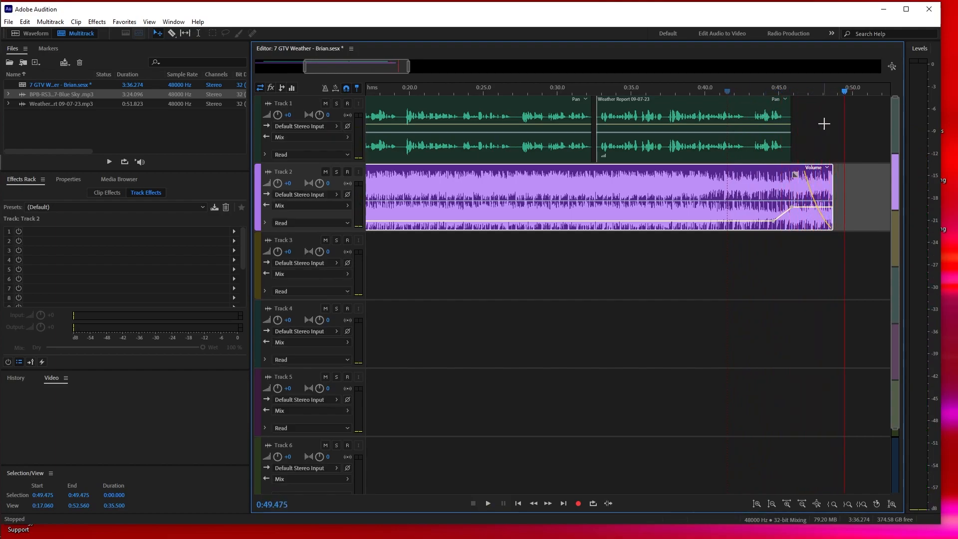
# - Save the multitrack session and copy its external media files into the session folder
pyautogui.click(824, 123)
pyautogui.hotkey('ctrl', 's')
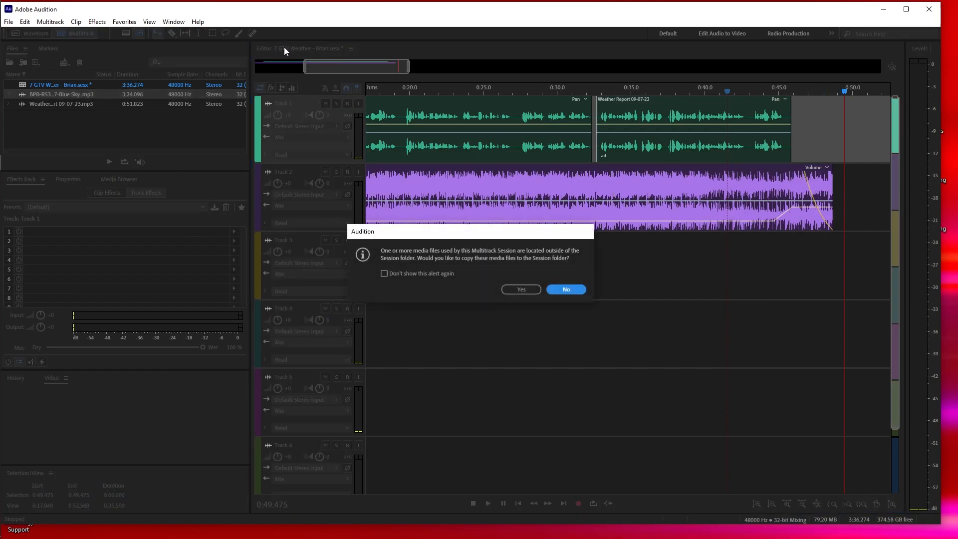
pyautogui.click(521, 290)
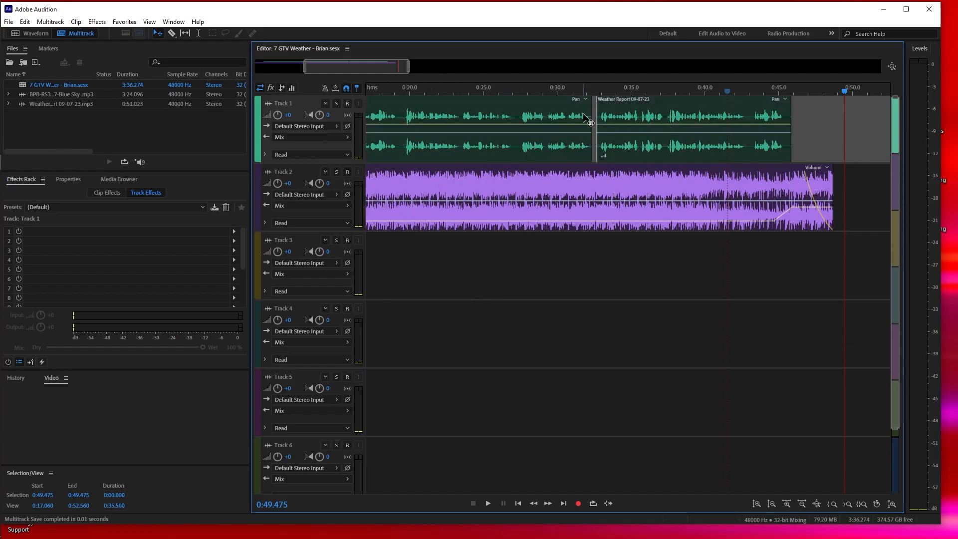
# - Play the mix from 0:00 to about 0:48 to check it and save the session again
pyautogui.moveTo(384, 65); pyautogui.dragTo(335, 65)
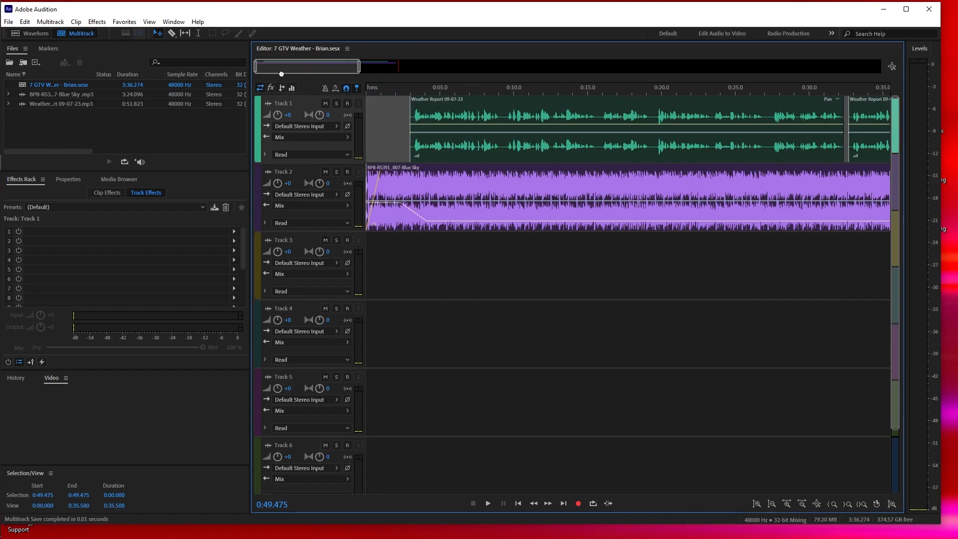
pyautogui.moveTo(374, 94); pyautogui.dragTo(356, 93)
pyautogui.press('space')
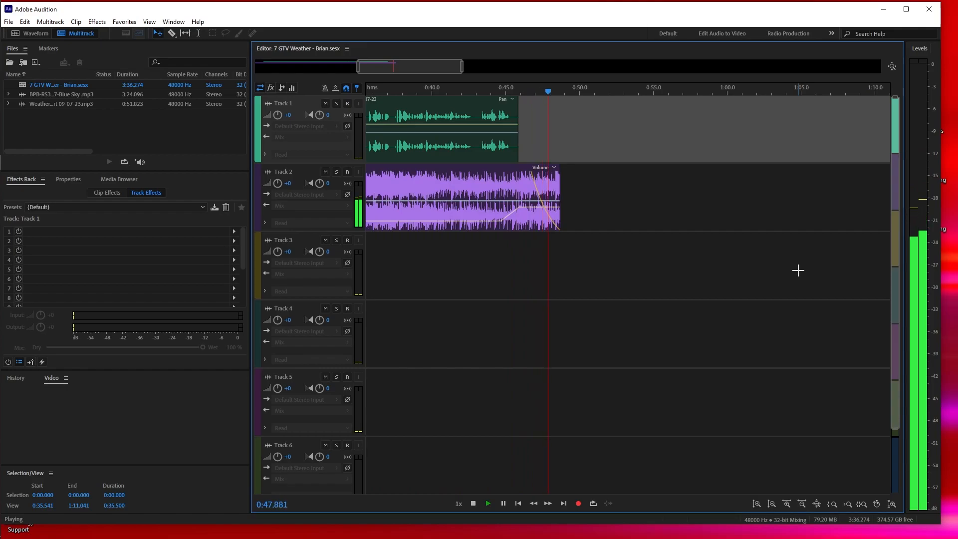
pyautogui.press('space')
pyautogui.hotkey('ctrl', 's')
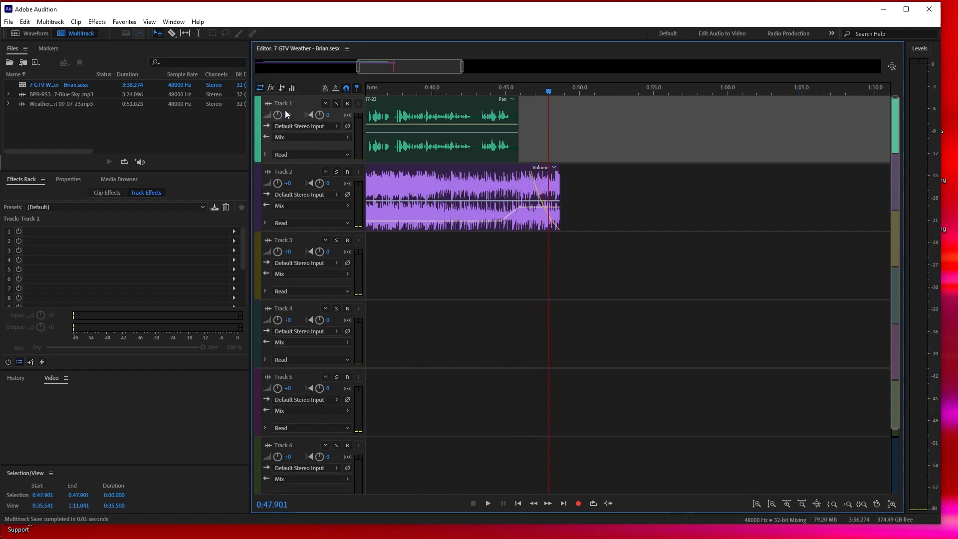
# - Export a multitrack mixdown of the entire session as MP3 Audio to the Desktop folder Broadcast 7 > GTV Weather Report
pyautogui.click(10, 23)
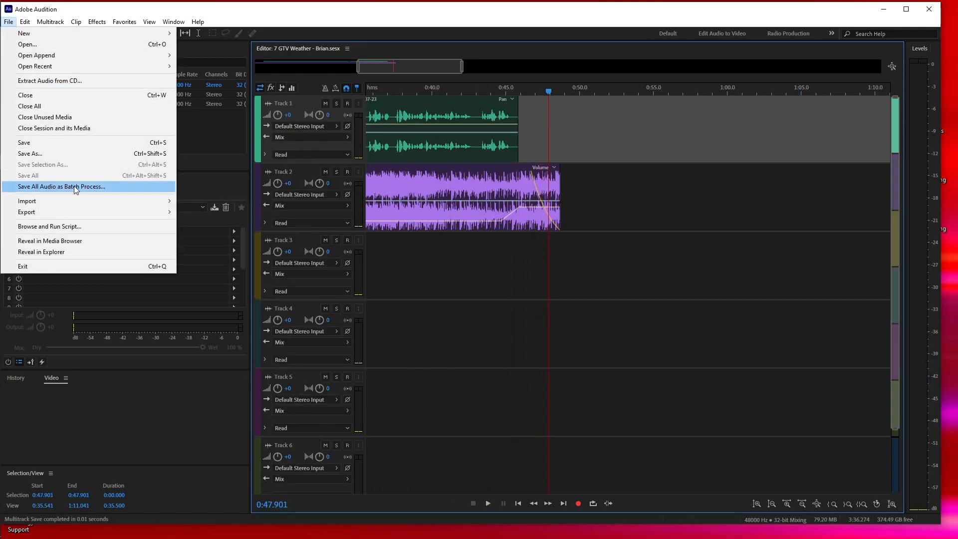
pyautogui.moveTo(136, 214)
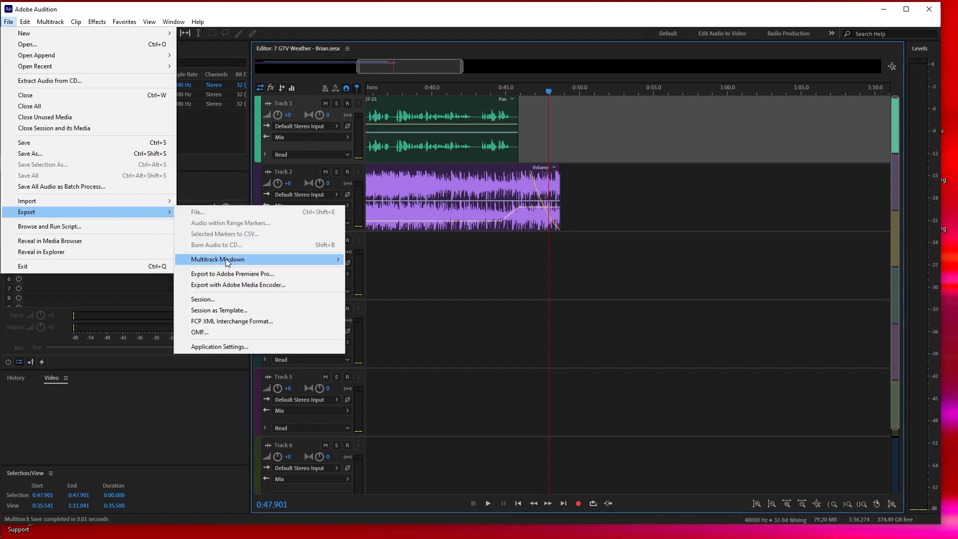
pyautogui.moveTo(229, 262)
pyautogui.click(378, 270)
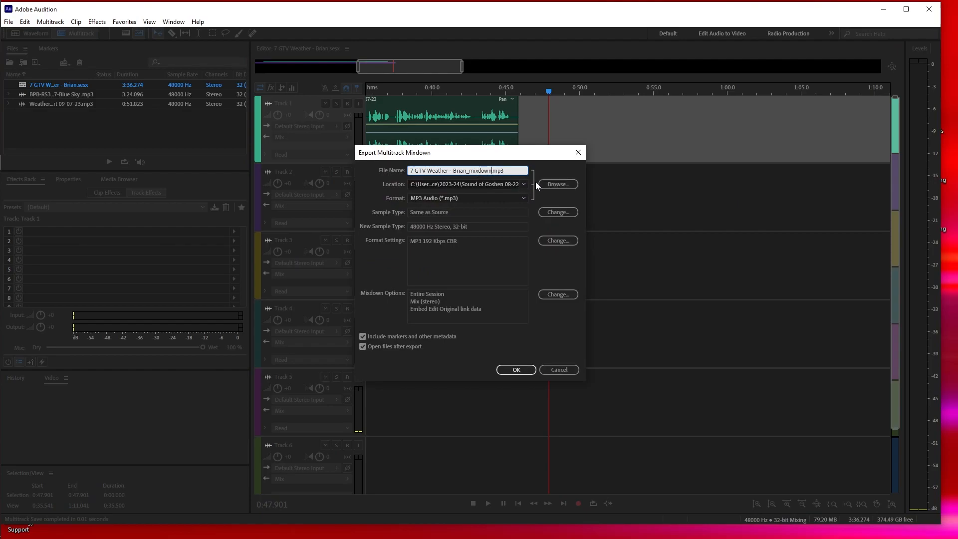
pyautogui.click(555, 185)
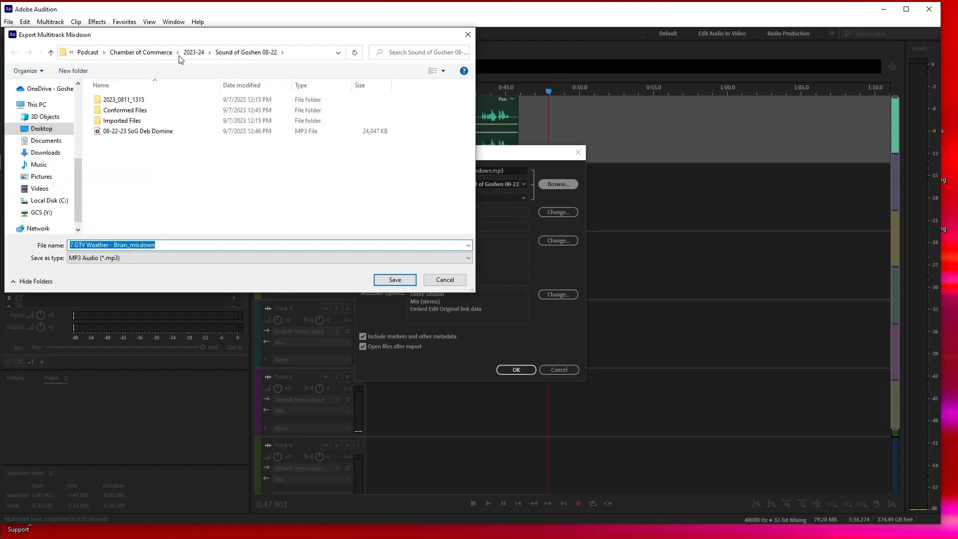
pyautogui.click(42, 128)
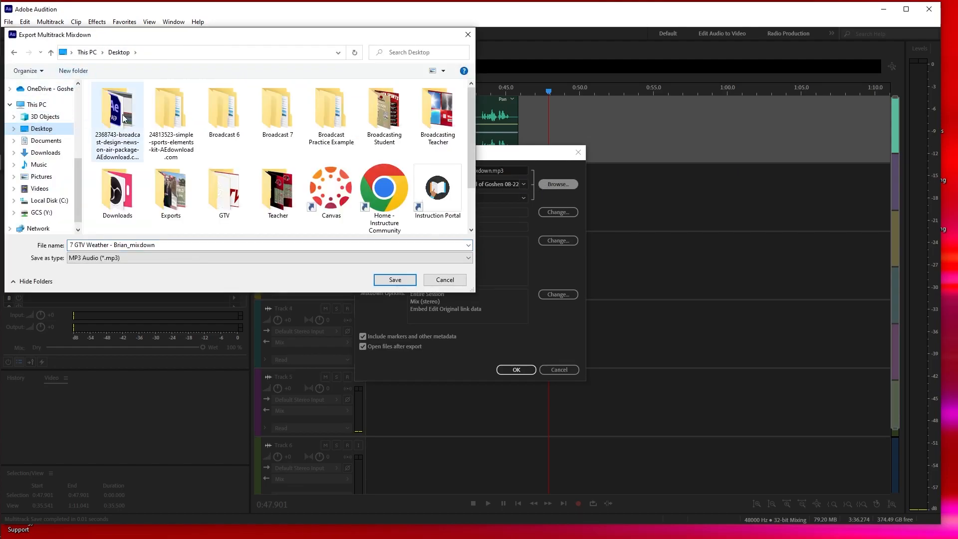
pyautogui.doubleClick(270, 114)
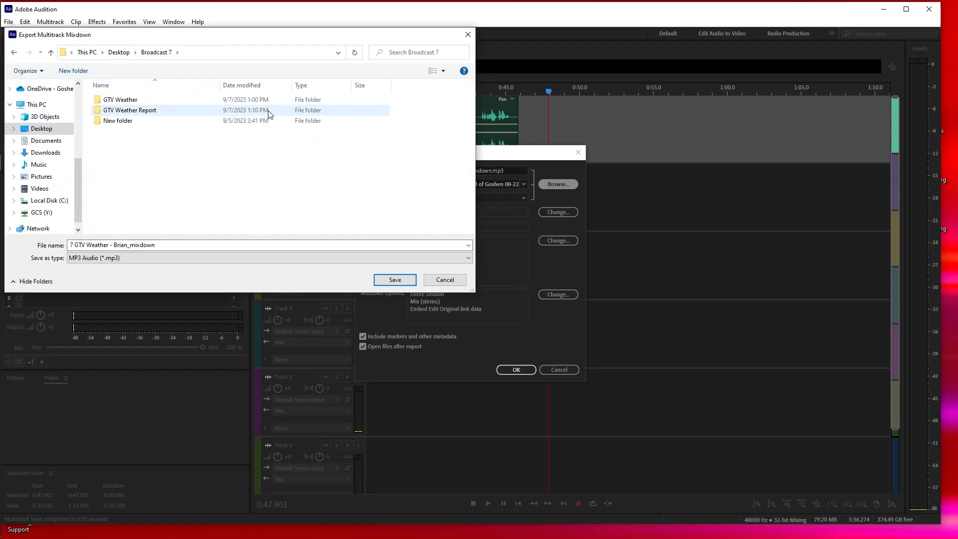
pyautogui.doubleClick(105, 111)
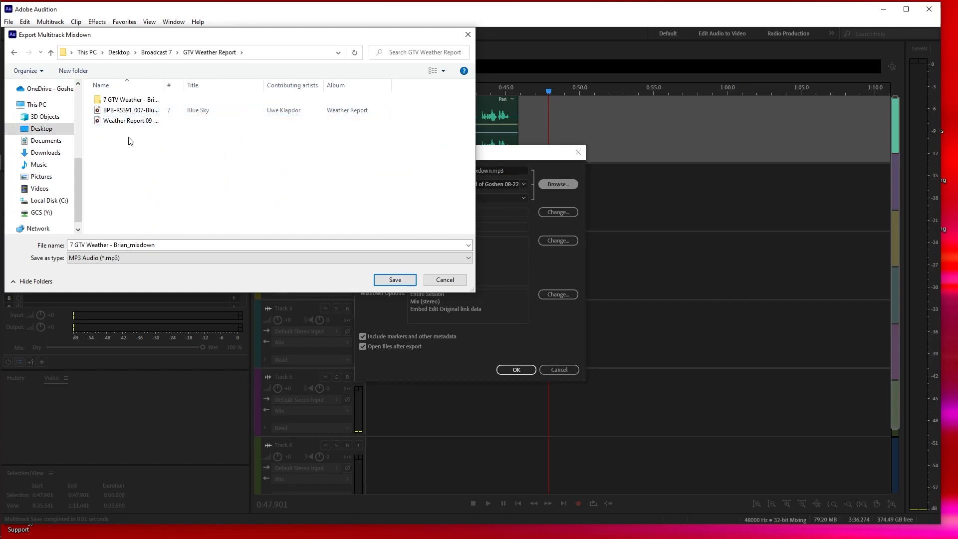
pyautogui.click(391, 280)
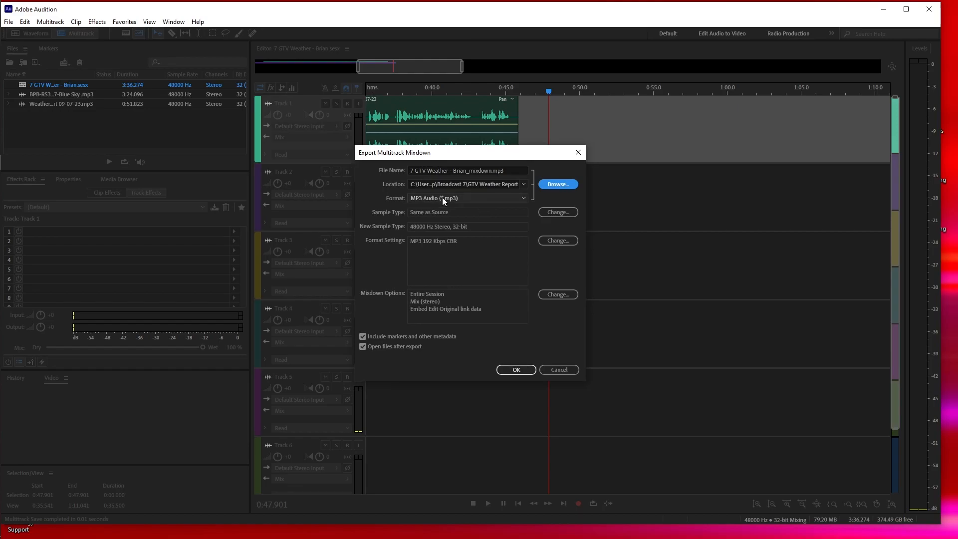
pyautogui.click(516, 372)
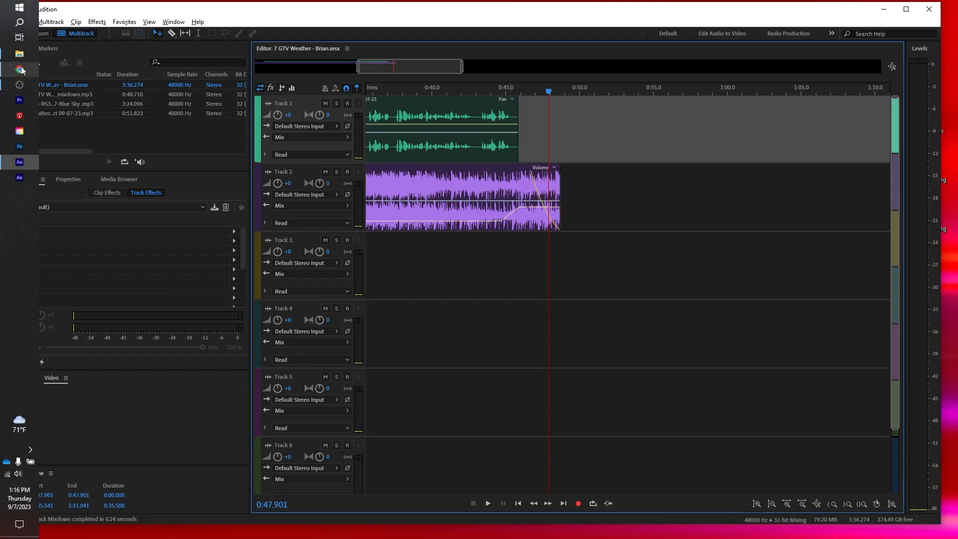
# - Switch to Google Drive in Chrome and open the parent Principles of Broadcasting folder
pyautogui.click(21, 70)
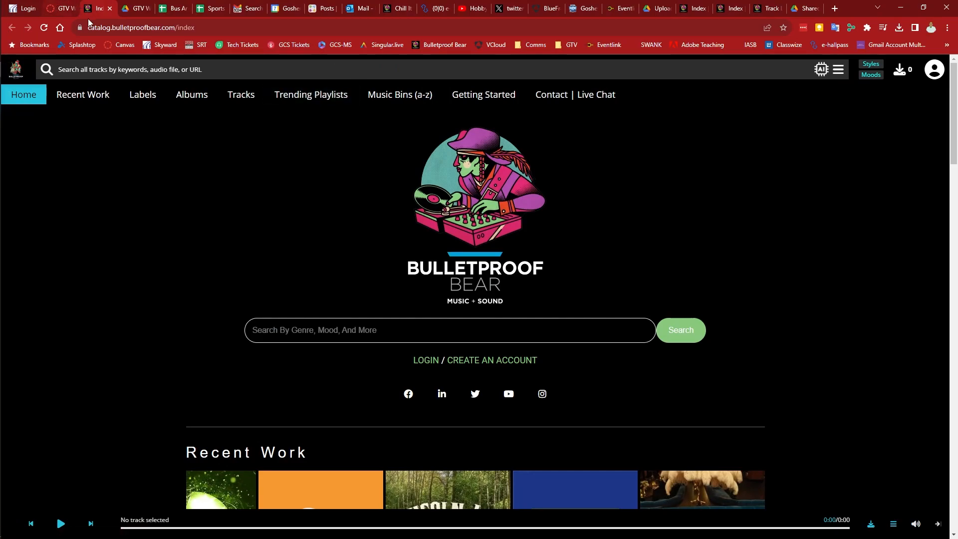
pyautogui.click(130, 10)
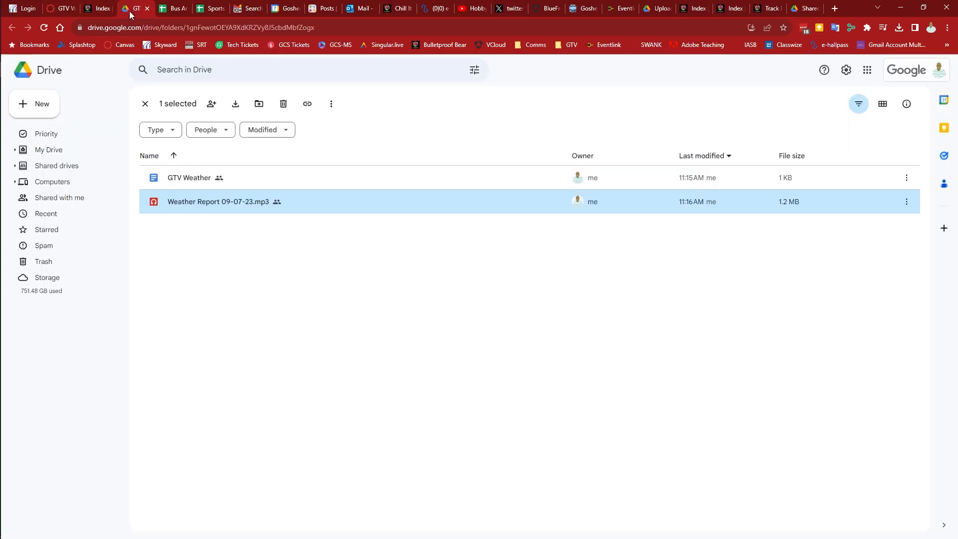
pyautogui.click(144, 103)
pyautogui.click(203, 106)
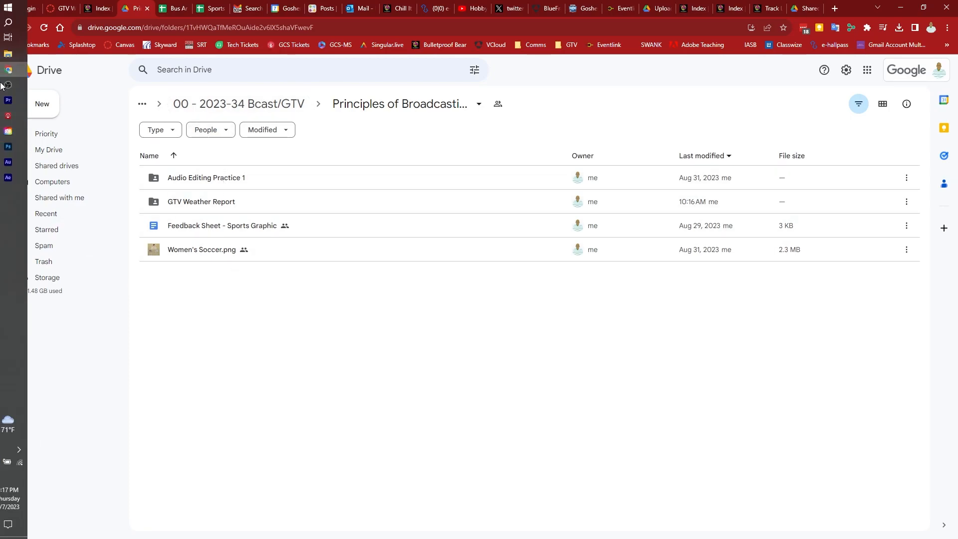
# - Upload the exported mixdown MP3 from the GTV Weather Report folder in File Explorer to the open Drive folder
pyautogui.click(18, 54)
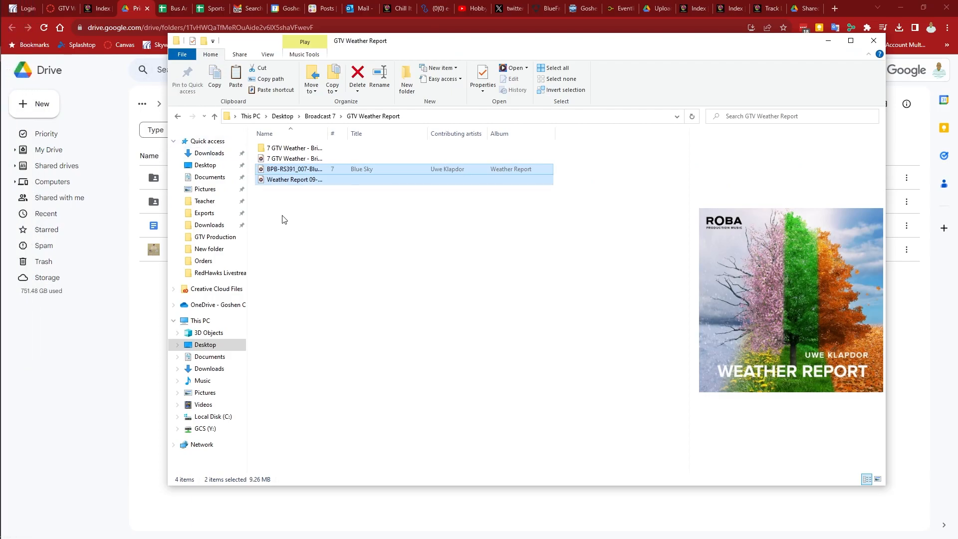
pyautogui.click(290, 228)
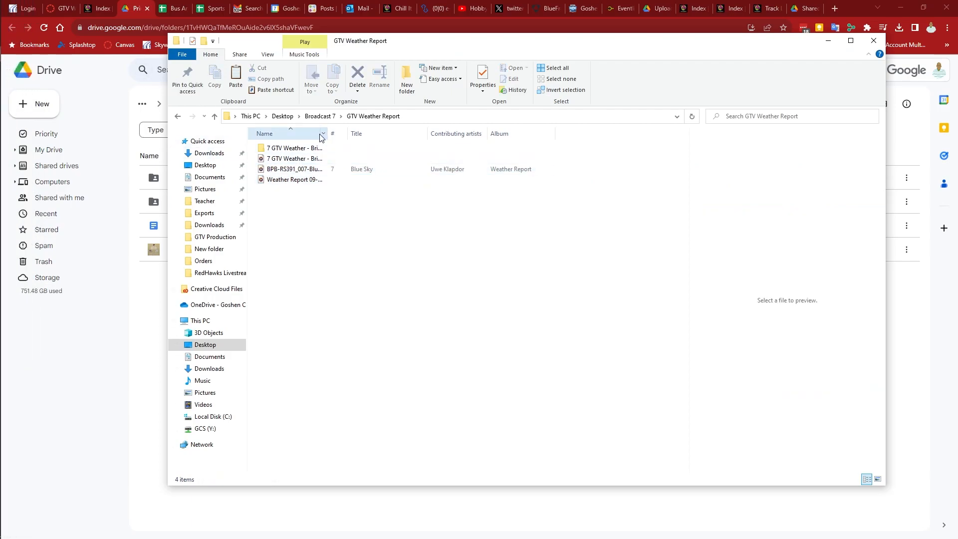
pyautogui.moveTo(327, 134); pyautogui.dragTo(421, 134)
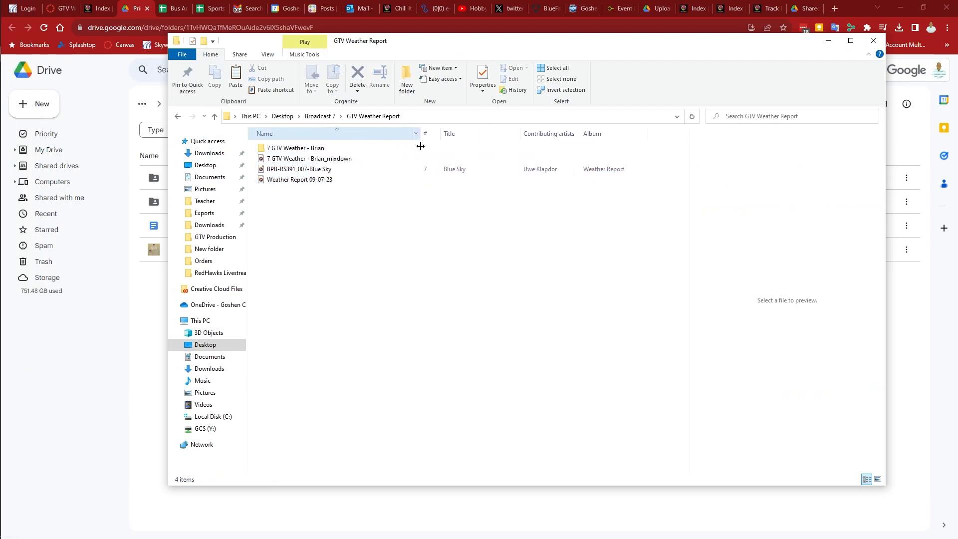
pyautogui.click(310, 159)
pyautogui.moveTo(310, 173); pyautogui.dragTo(287, 378)
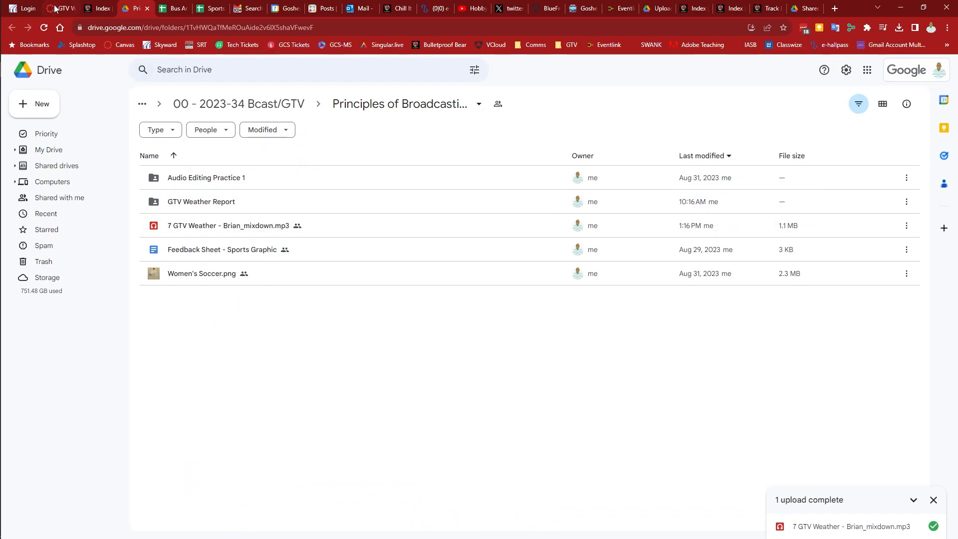
pyautogui.moveTo(55, 9)
pyautogui.moveTo(2, 231)
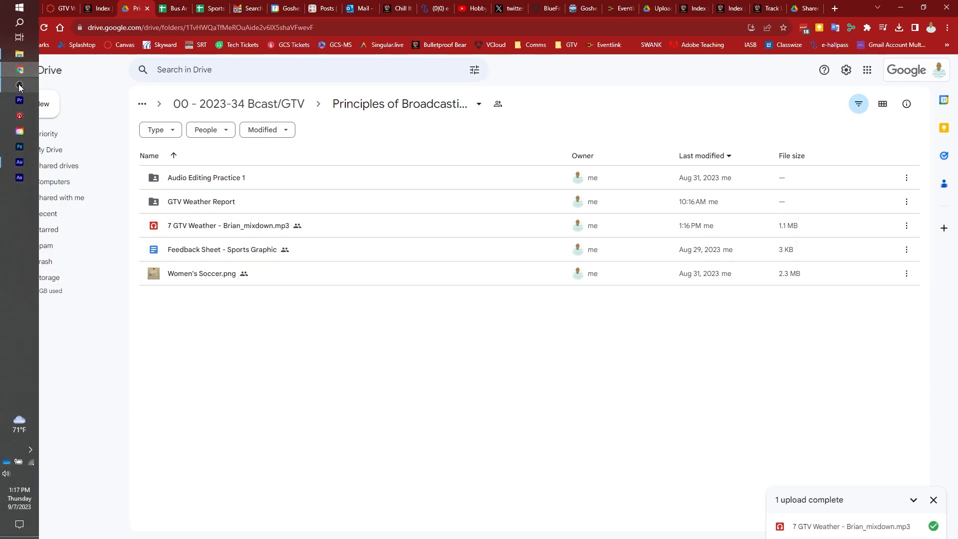